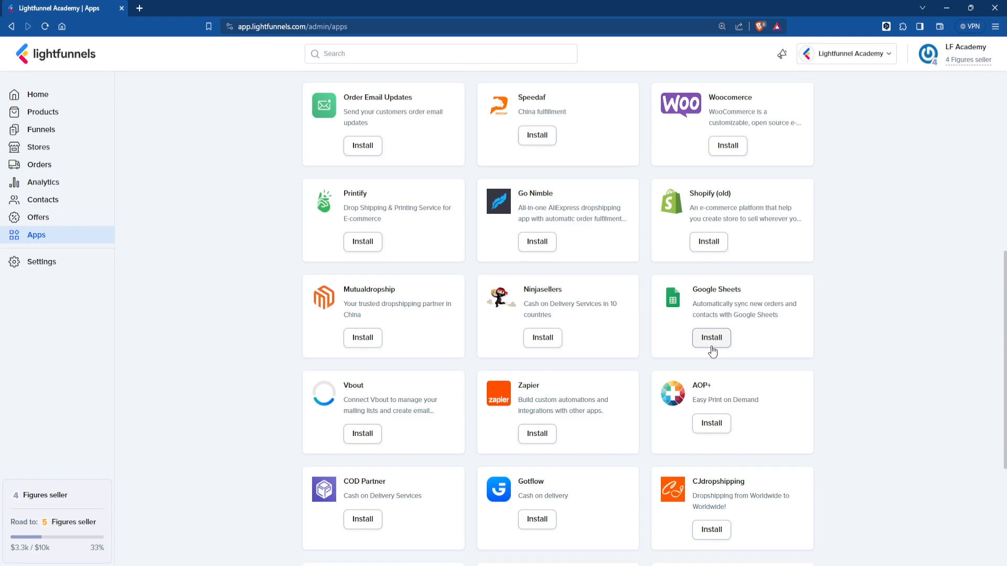
- Install Google Sheets on the store account, grant its permissions, and sign in with Google
left_click(711, 338)
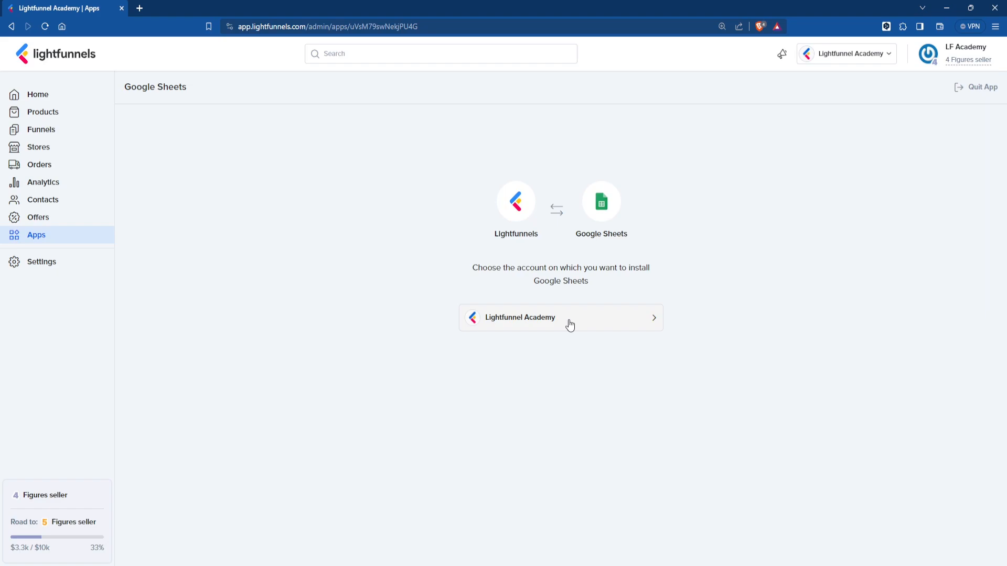
left_click(570, 325)
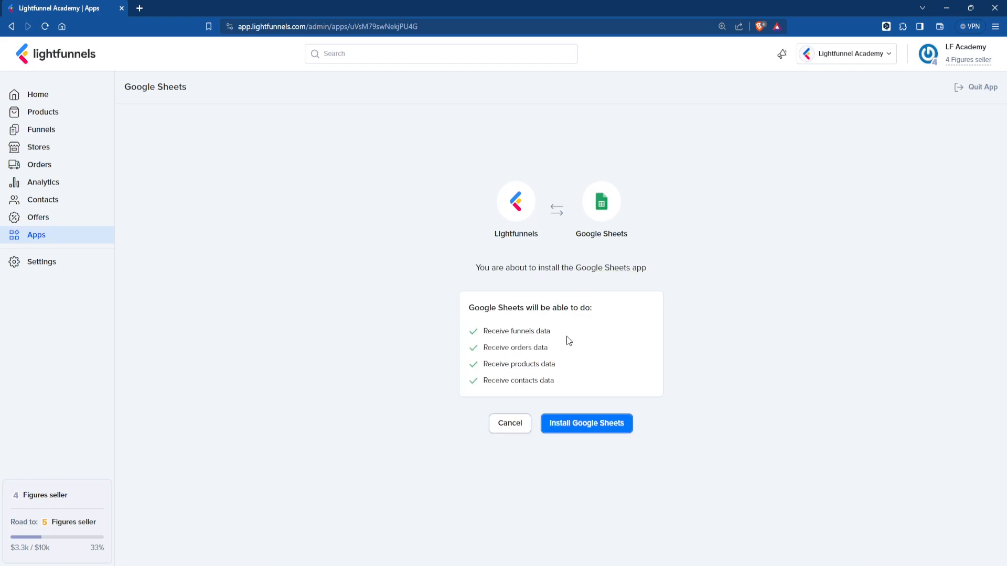
left_click(588, 427)
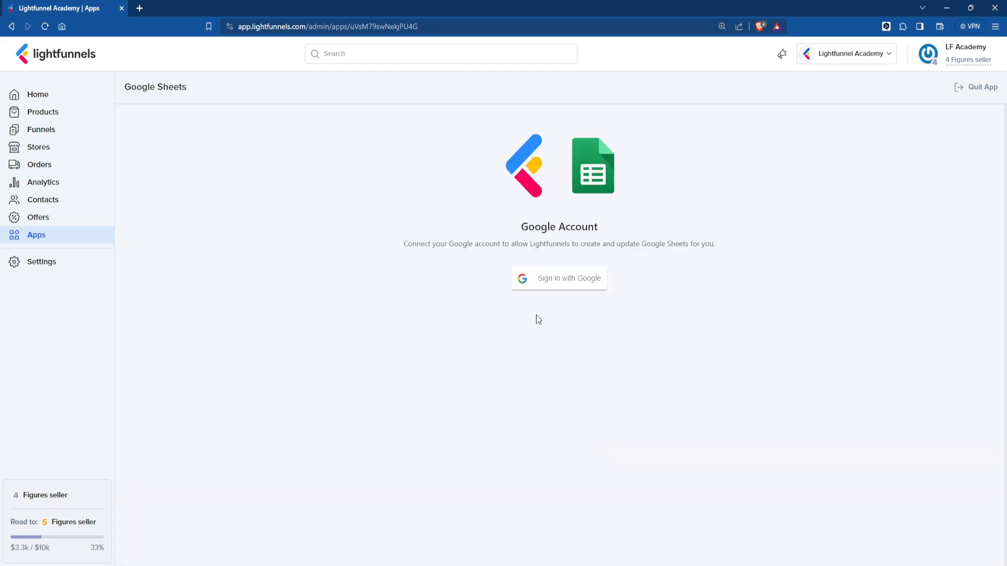
left_click(566, 292)
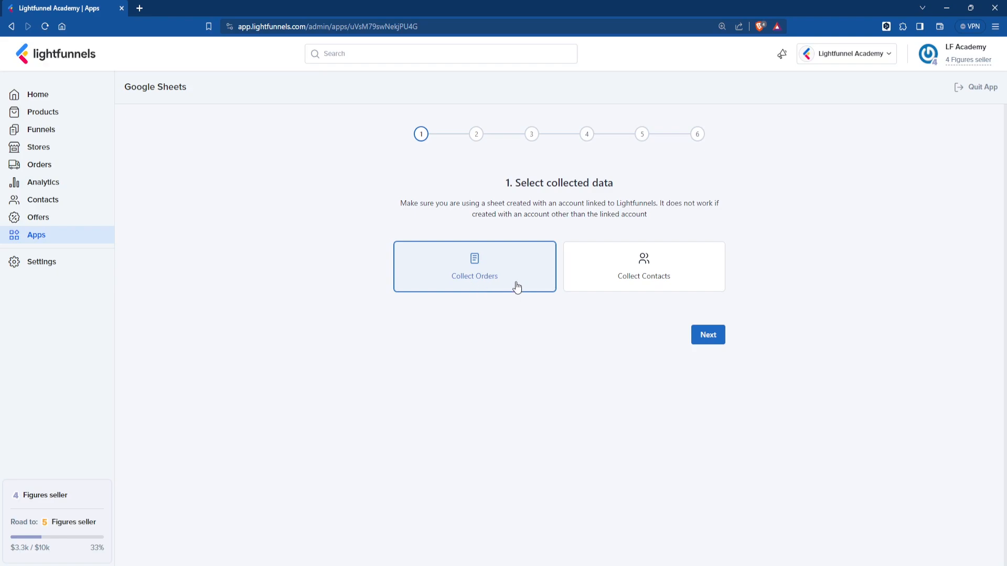
- Collect orders from Published Funnels / Stores instead of Specific Funnels / Stores, then continue
left_click(716, 344)
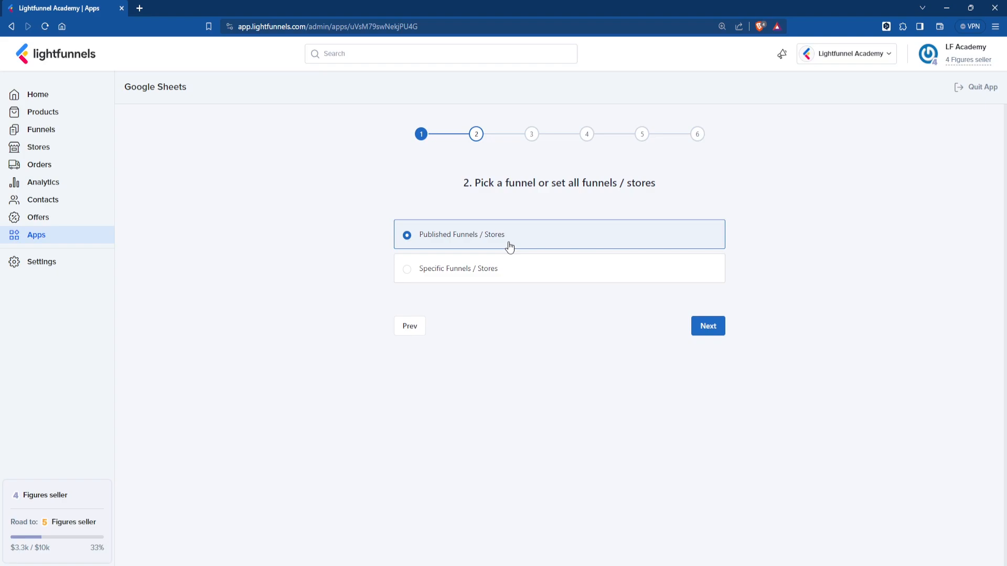
left_click(512, 282)
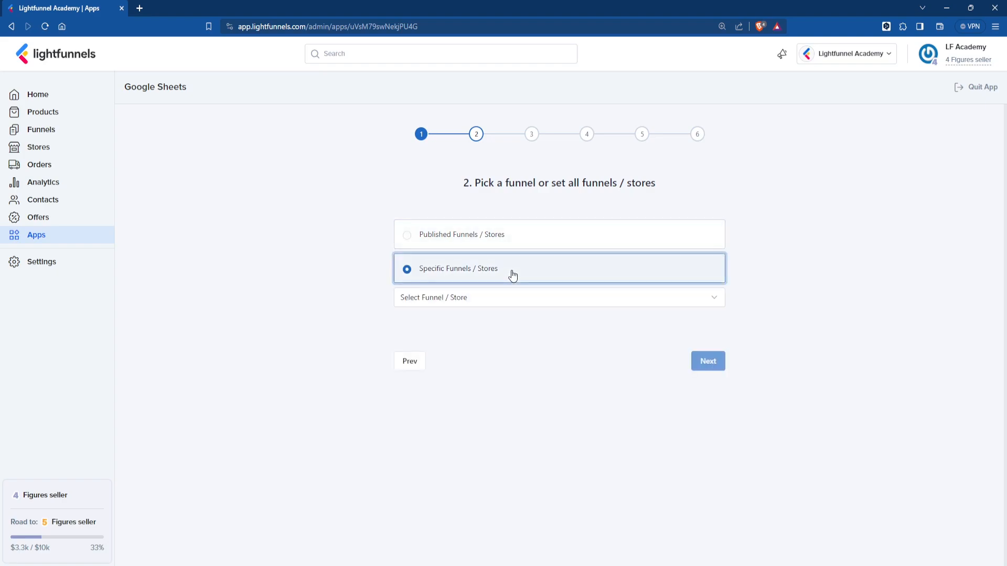
left_click(514, 303)
scroll(509, 336, "down", 3)
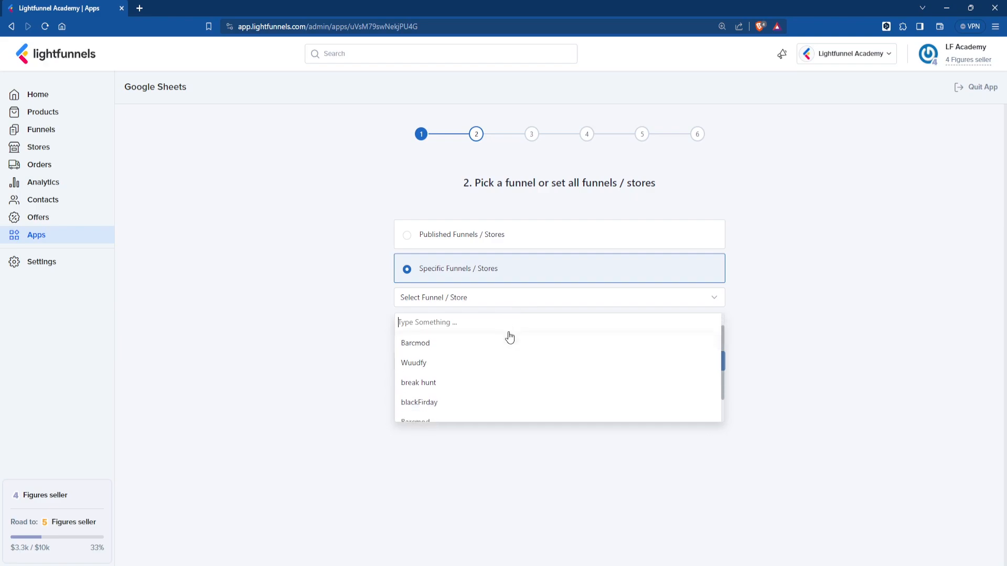
scroll(509, 338, "up", 3)
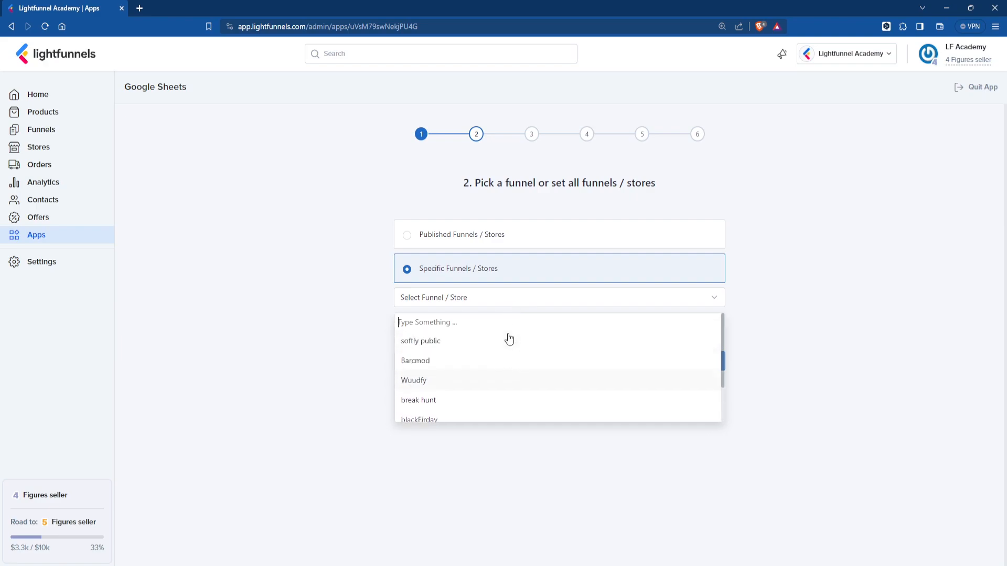
left_click(513, 248)
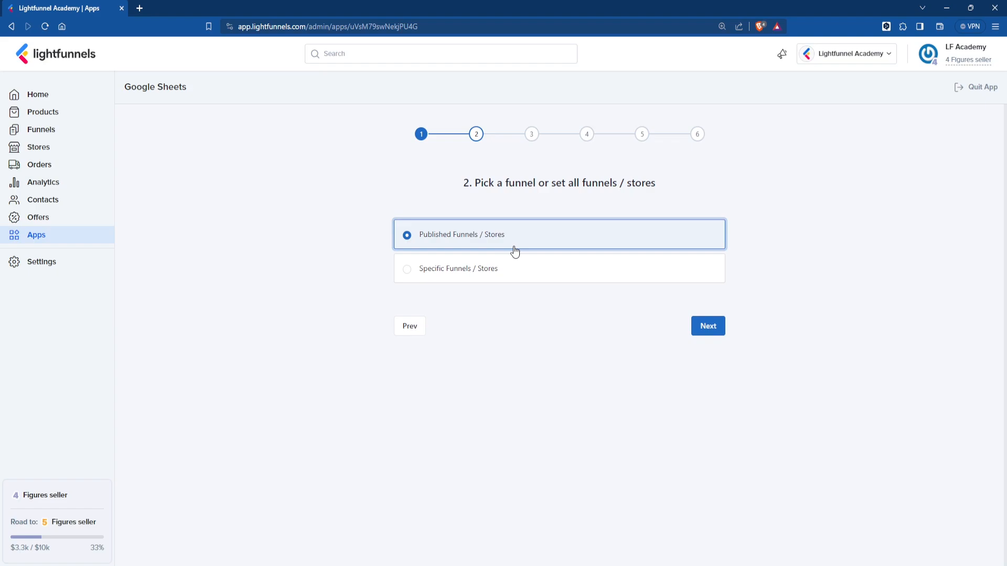
left_click(709, 329)
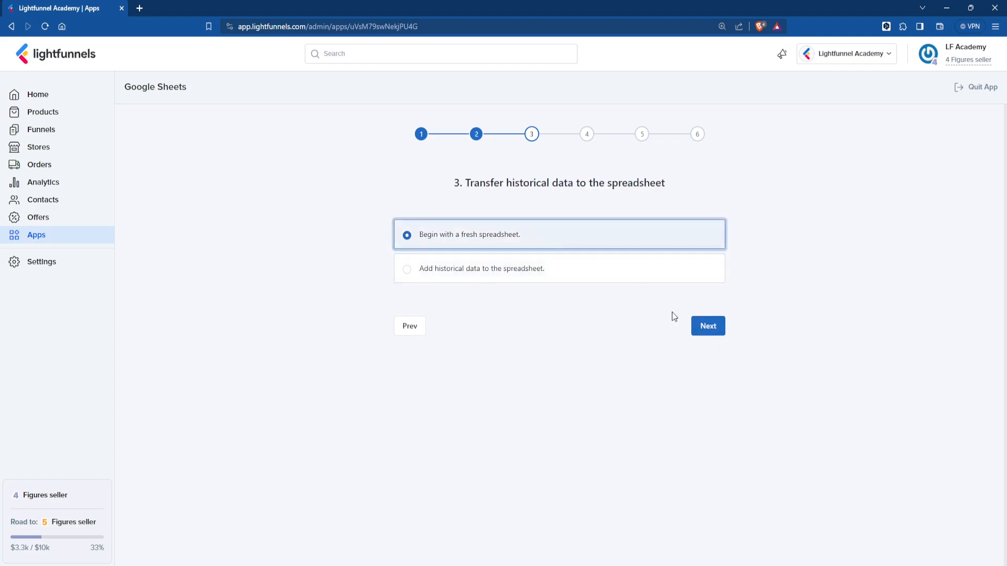
- Skip historical data and create spreadsheet 'New Orders' with sheet 'All Orders'
left_click(698, 335)
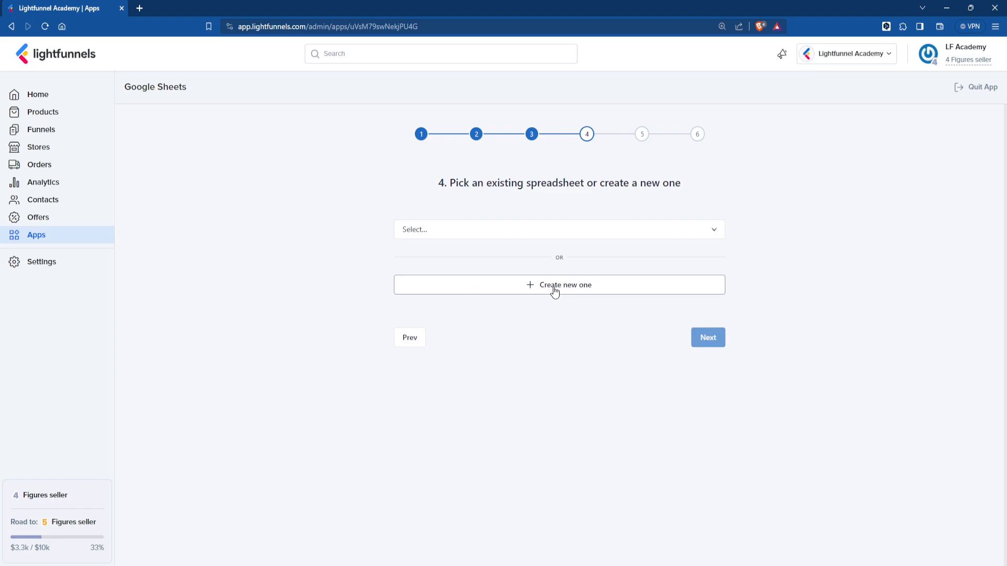
left_click(555, 293)
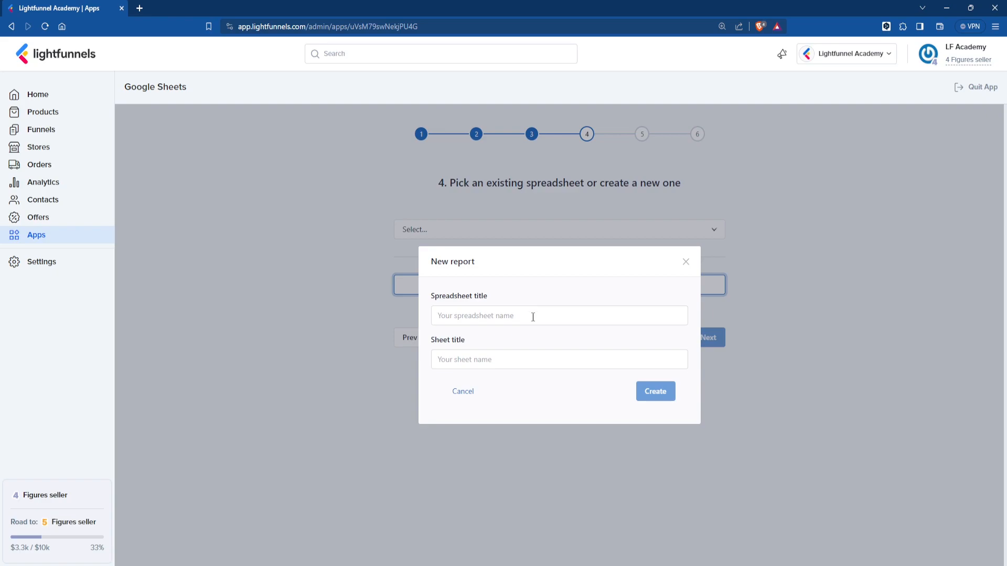
left_click(508, 315)
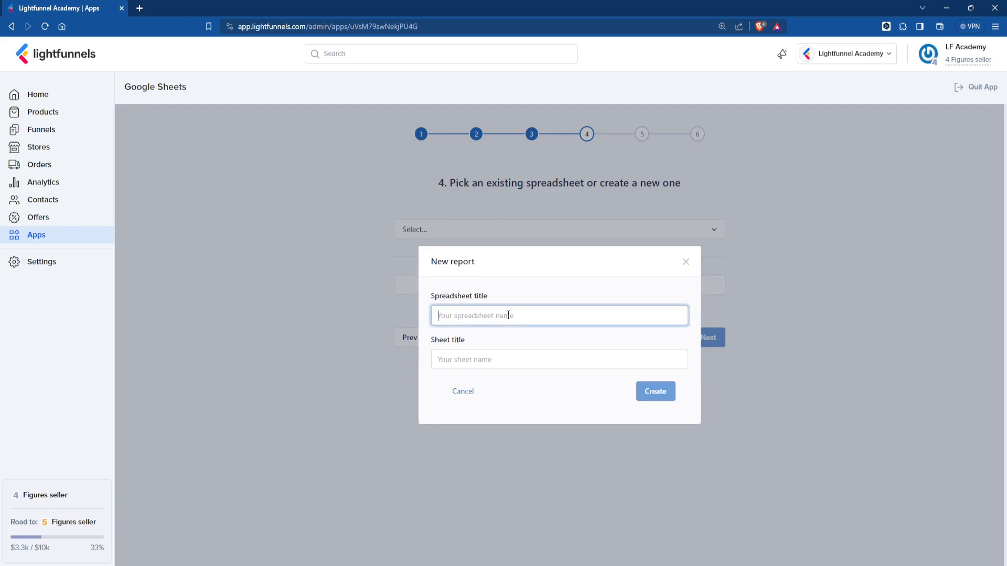
type("New Orders")
left_click(480, 361)
type("All Orders")
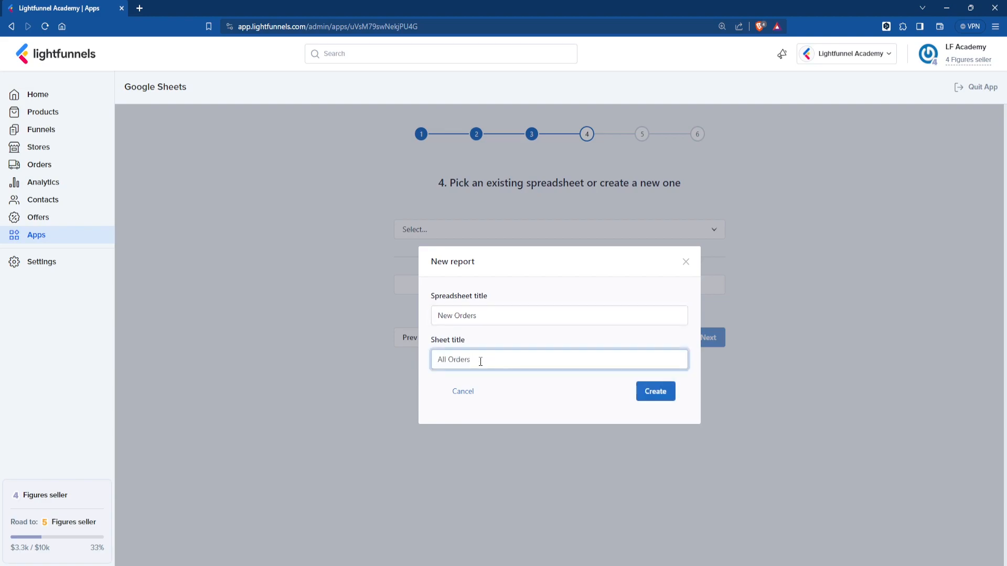
key("Return")
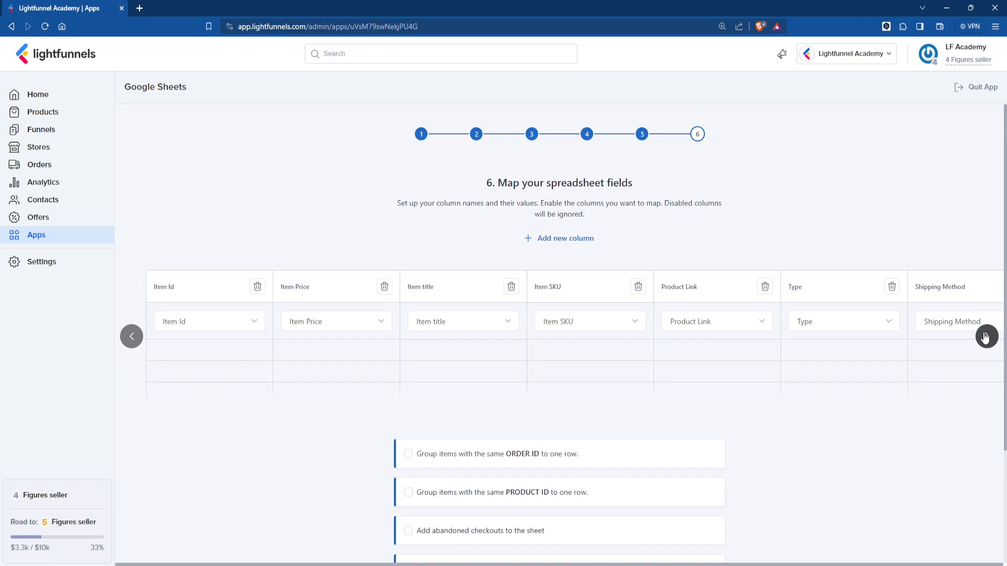
- Delete the extra mapped columns, including billing and shipping, leaving Item Id, Item Price, Item title
left_click(986, 336)
left_click(985, 337)
left_click(985, 336)
left_click(985, 336)
left_click(986, 336)
left_click(985, 337)
left_click(986, 337)
left_click(985, 337)
left_click(985, 337)
left_click(985, 336)
left_click(986, 337)
left_click(985, 337)
left_click(986, 337)
left_click(985, 337)
left_click(985, 337)
left_click(638, 287)
left_click(638, 287)
left_click(638, 287)
left_click(638, 287)
left_click(637, 286)
left_click(638, 286)
left_click(637, 287)
left_click(638, 287)
left_click(638, 287)
left_click(638, 287)
left_click(638, 287)
left_click(637, 286)
left_click(637, 287)
left_click(638, 287)
left_click(638, 288)
left_click(639, 289)
left_click(639, 289)
left_click(638, 288)
left_click(681, 288)
left_click(791, 288)
left_click(966, 287)
scroll(637, 337, "down", 3)
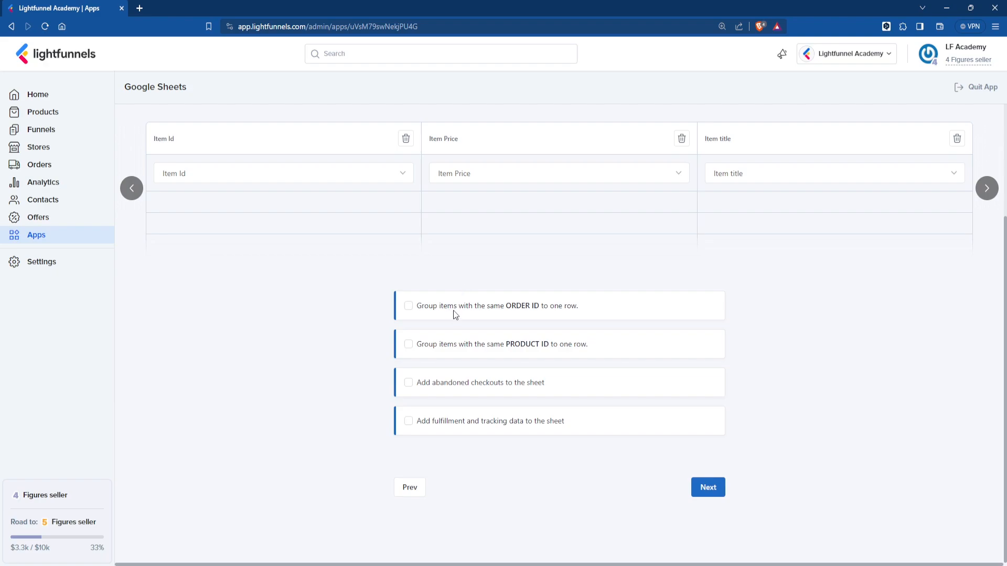
- Leave grouping by Order ID and Product ID switched off and save the report
left_click(507, 308)
left_click(546, 312)
left_click(520, 347)
left_click(519, 342)
left_click(697, 492)
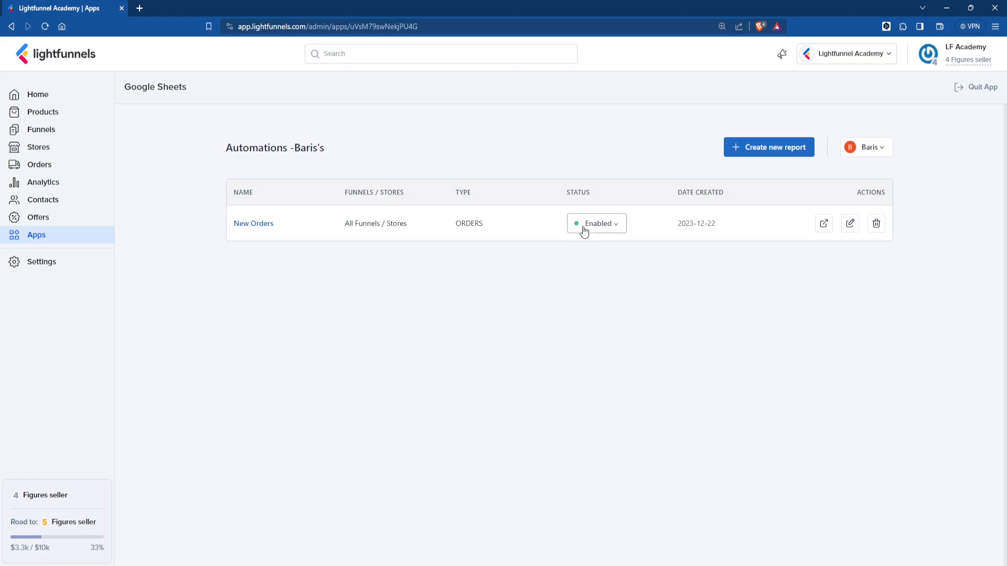
- View the New Orders spreadsheet zoomed out, then return to the Lightfunnels tab
left_click(822, 225)
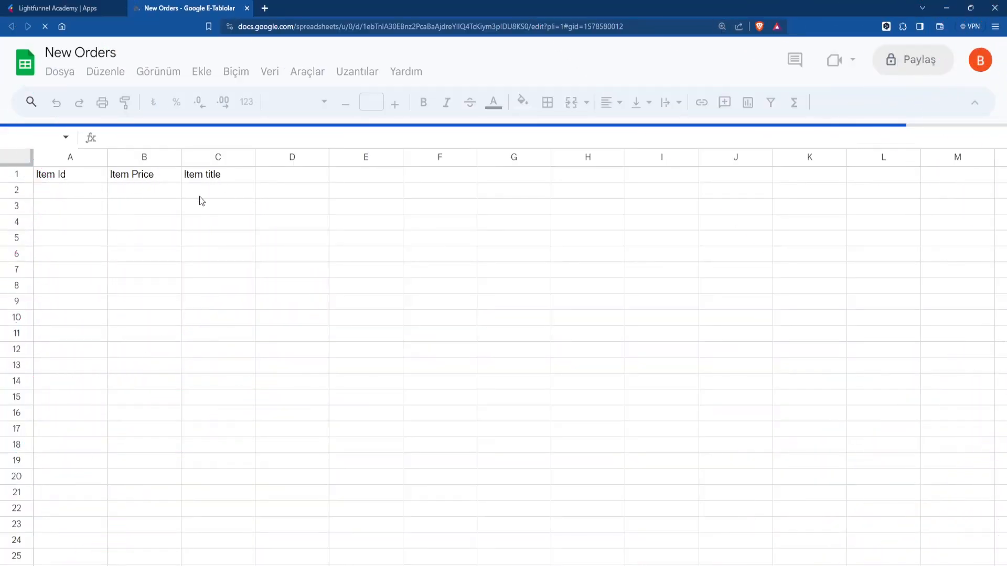
key("ctrl+minus")
key("ctrl+minus")
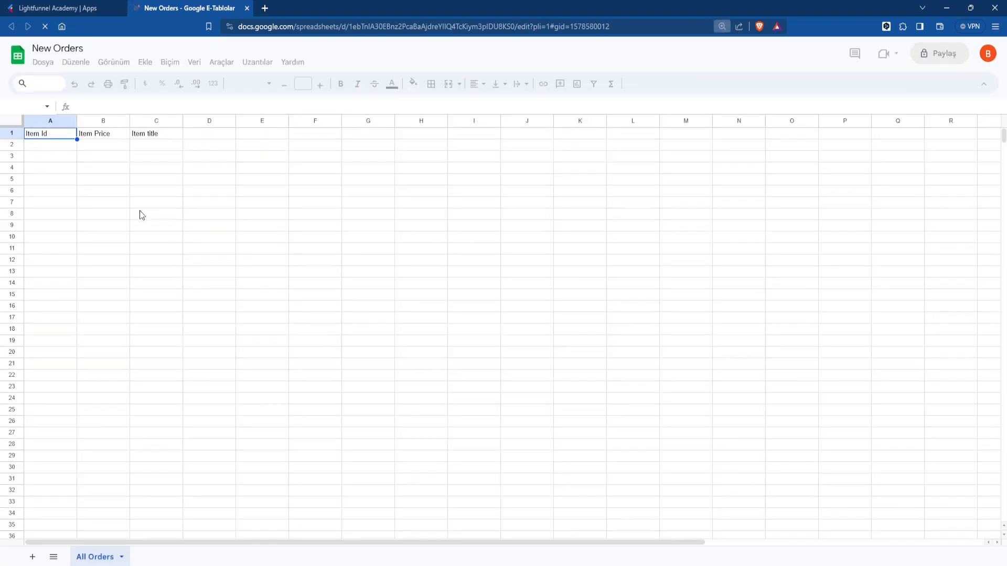
left_click(80, 8)
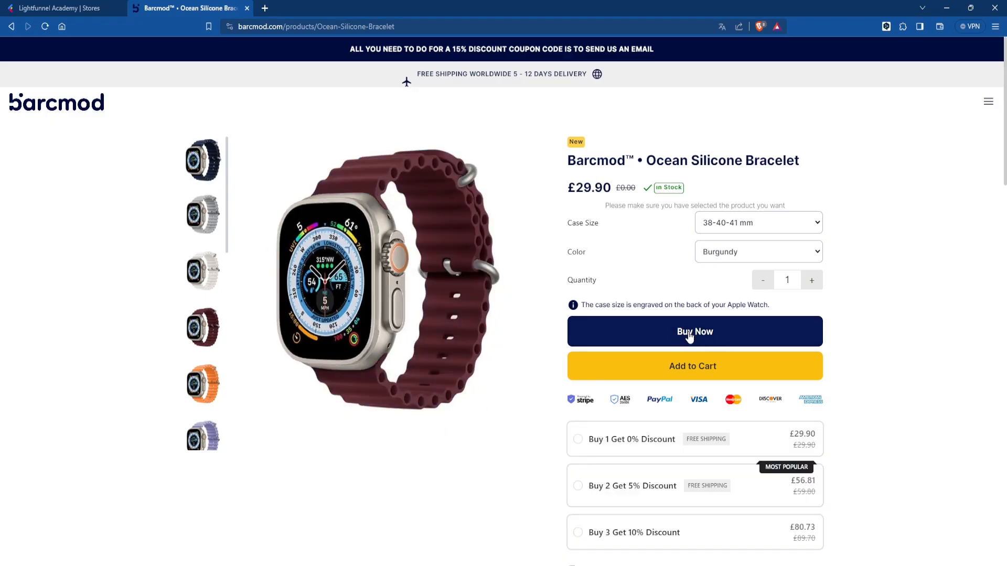
- Place a test order for a Burgundy Ocean Silicone Bracelet
left_click(723, 338)
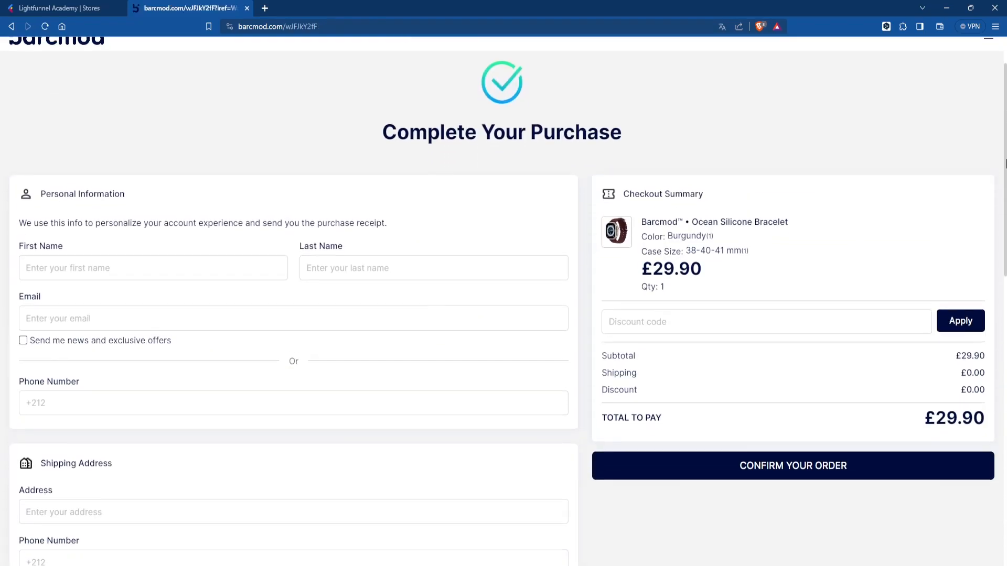
left_click(93, 312)
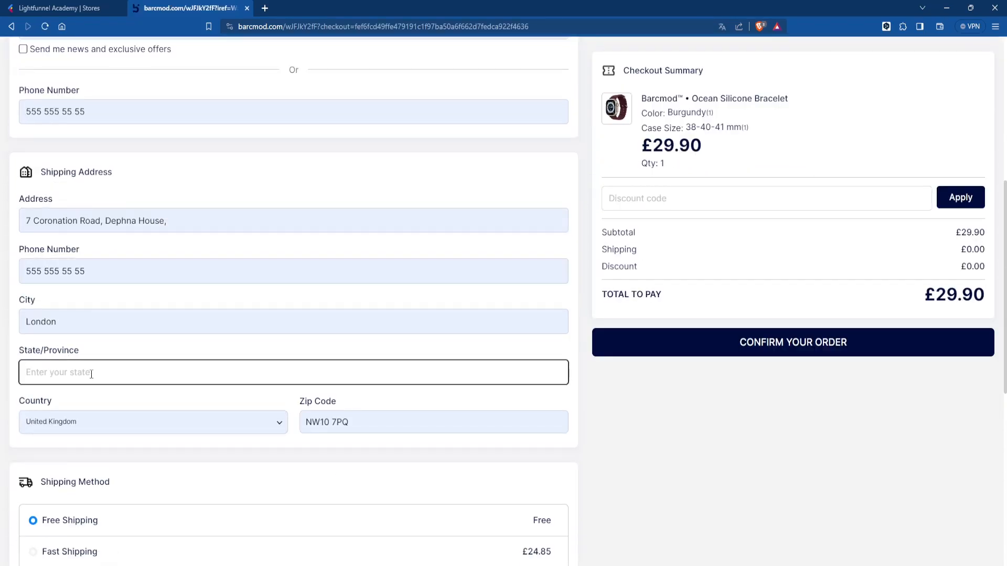
scroll(504, 283, "down", 5)
left_click(731, 342)
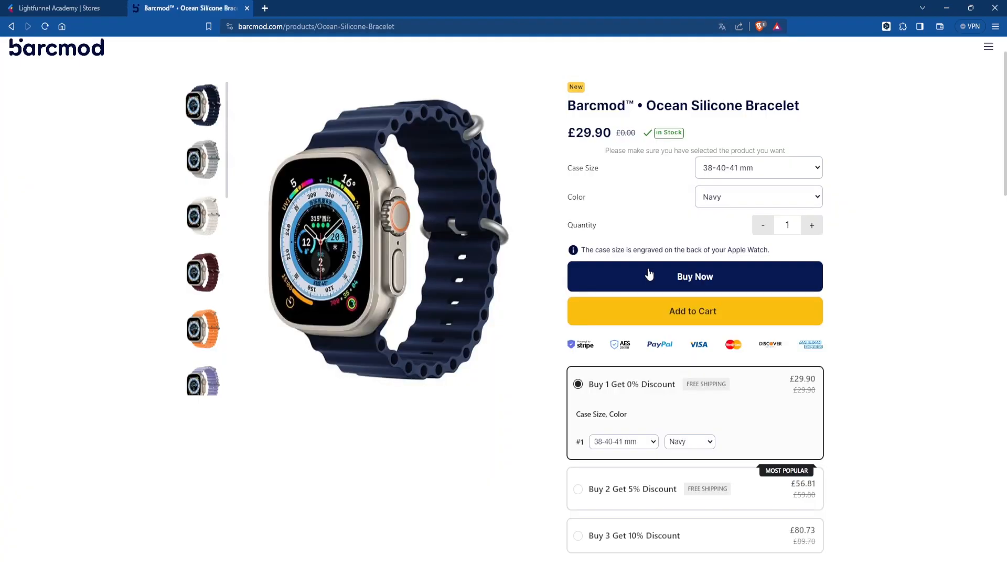
- Order two bracelets with the Buy 2 Get 5% Discount offer, entering the customer's last name and city
left_click(630, 490)
left_click(695, 276)
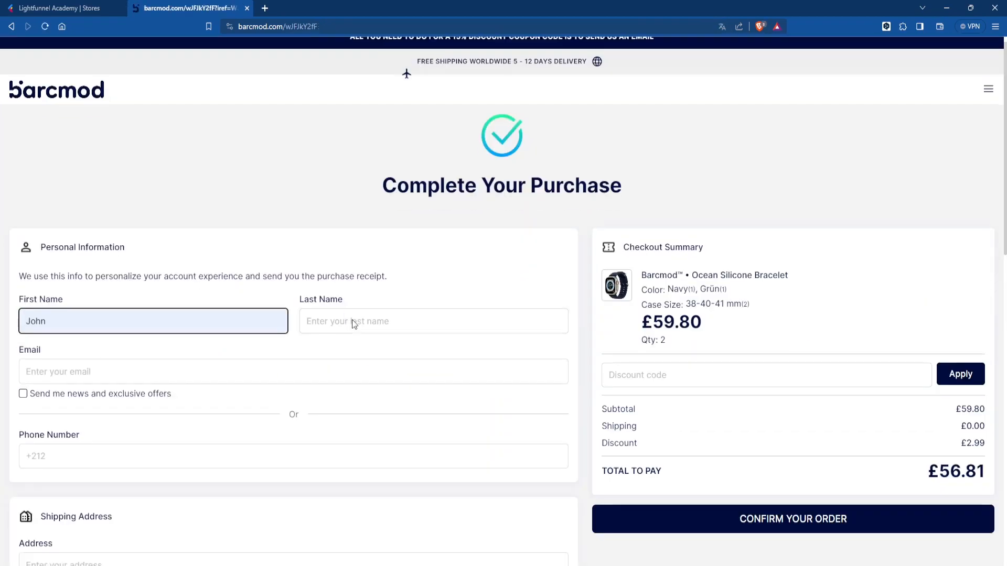
left_click(433, 278)
type("Doe")
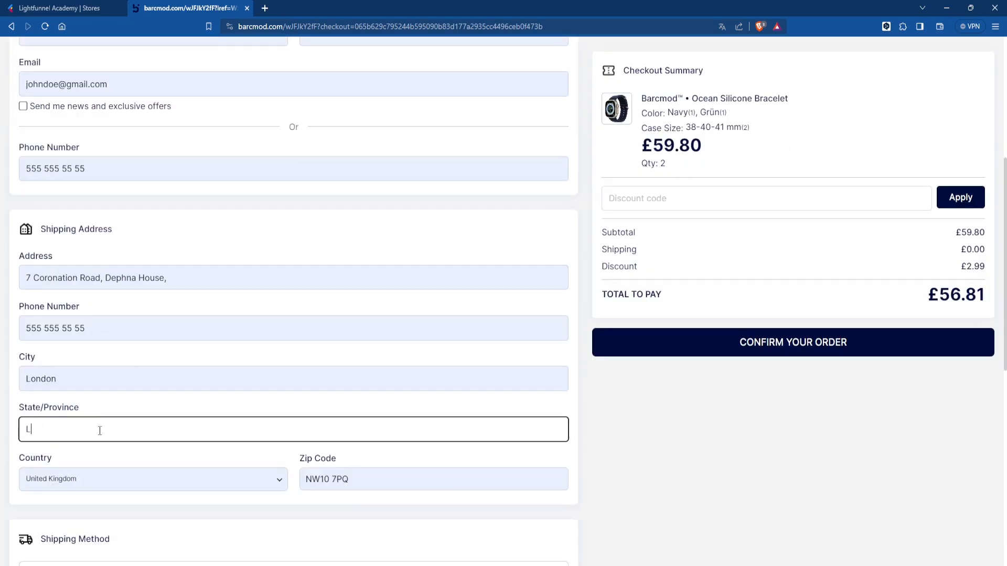
type("London")
scroll(814, 355, "down", 7)
left_click(814, 352)
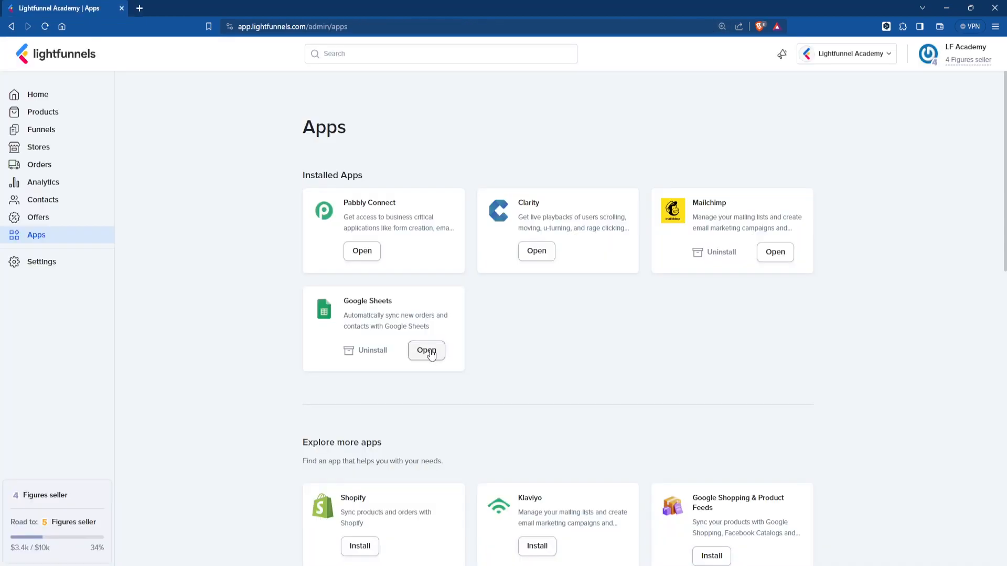
- Open the New Orders sheet from the Google Sheets app and inspect item IDs in A2–A5
left_click(427, 351)
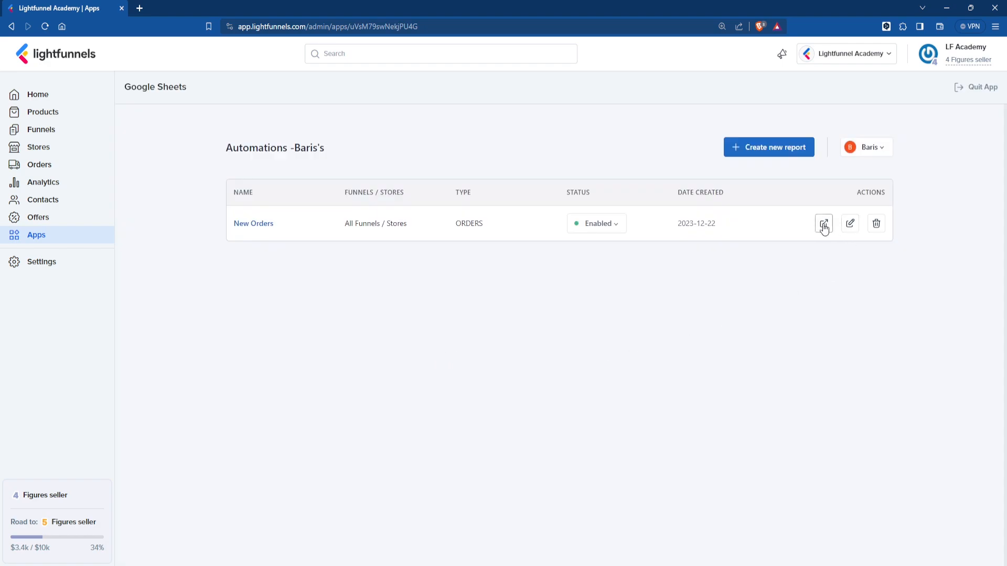
left_click(823, 224)
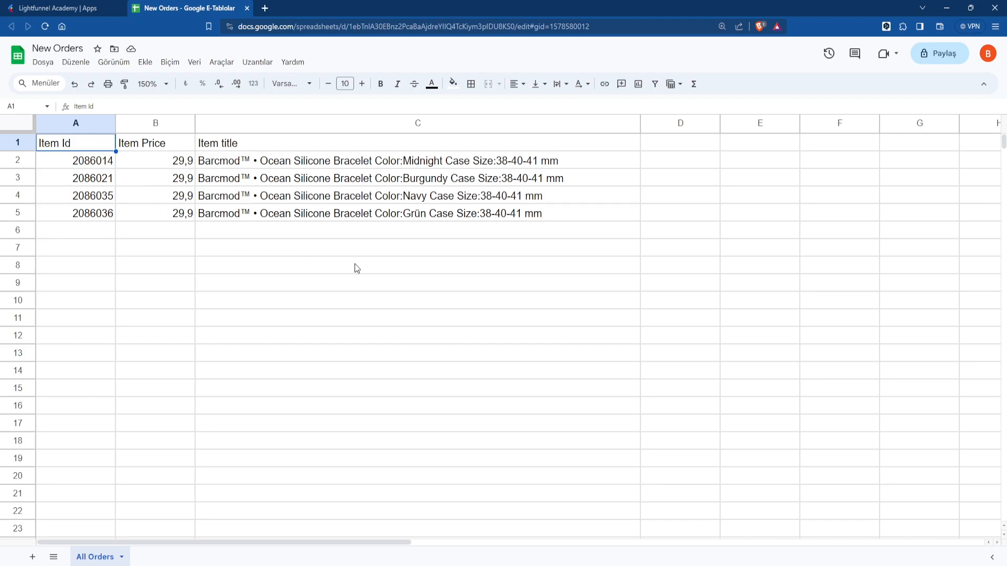
left_click(78, 165)
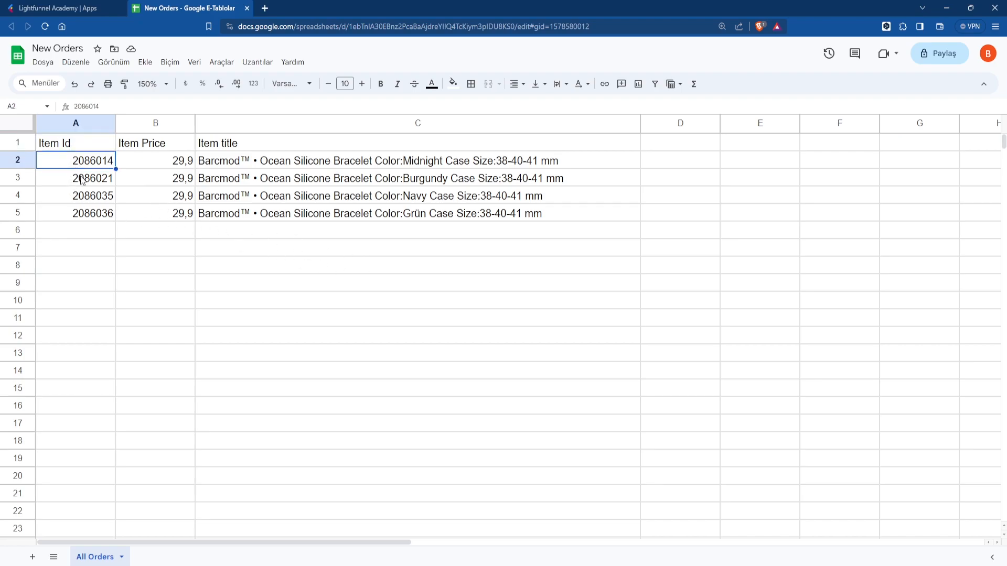
left_click(82, 181)
left_click(84, 198)
left_click(86, 214)
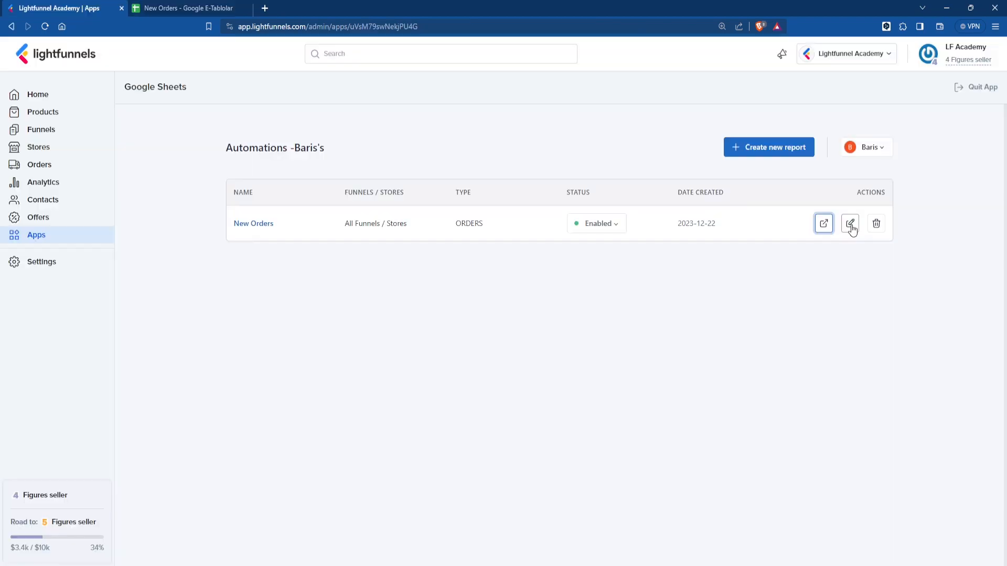
- Add an enabled 'Item SKU' column mapped to the Item SKU field to New Orders and save
left_click(850, 225)
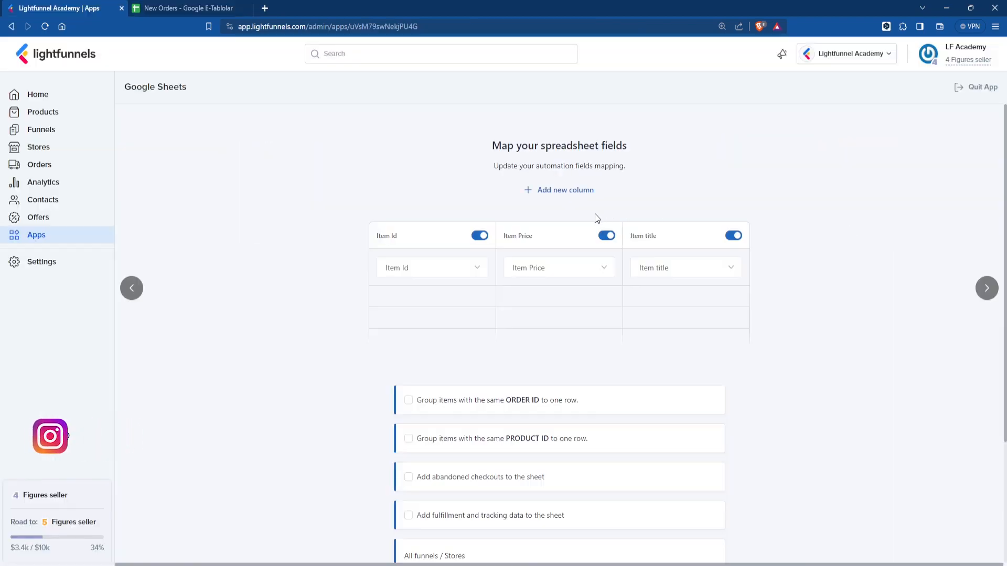
left_click(564, 194)
left_click(752, 270)
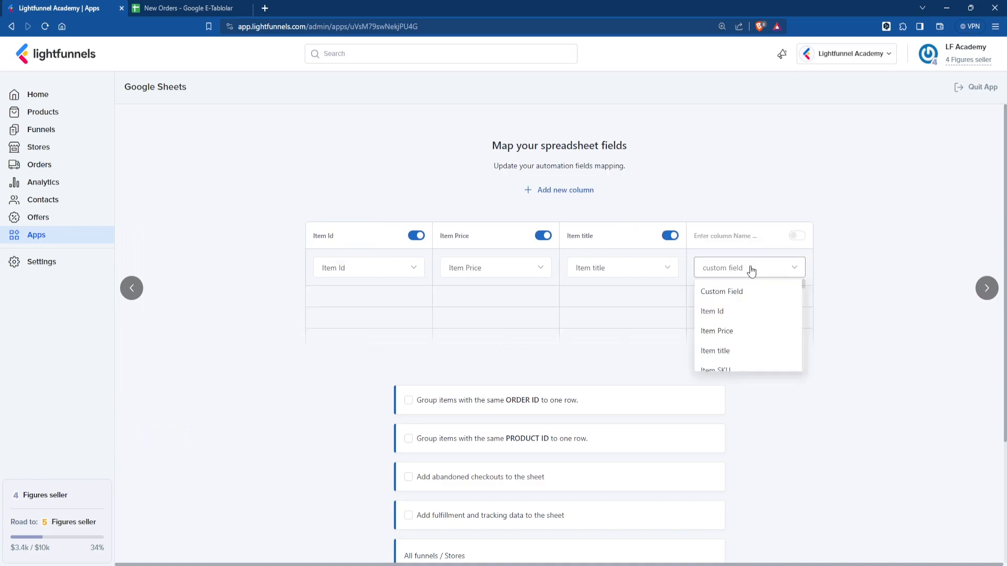
scroll(743, 336, "down", 2)
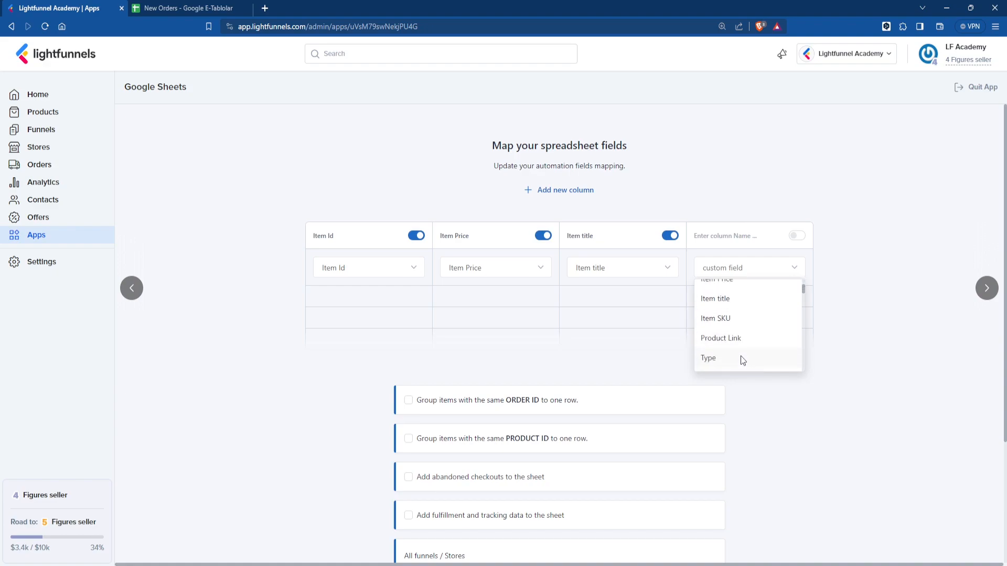
left_click(740, 315)
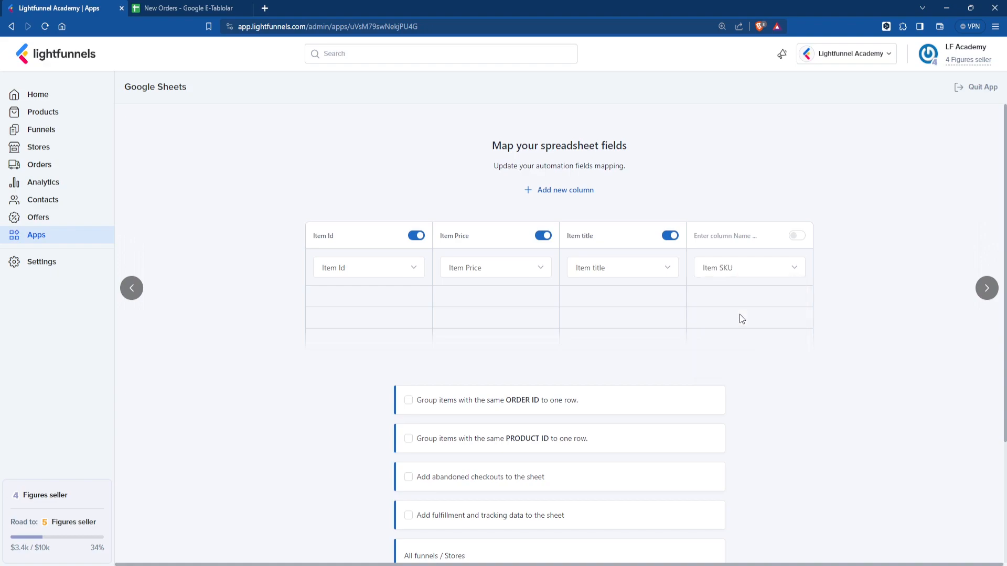
left_click(724, 236)
type("Item SKU")
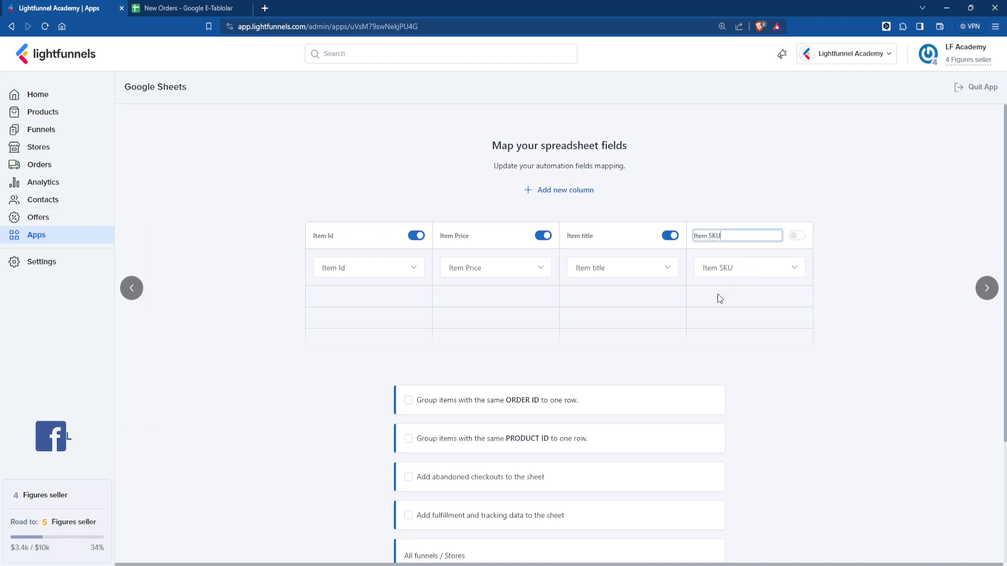
left_click(831, 261)
left_click(796, 236)
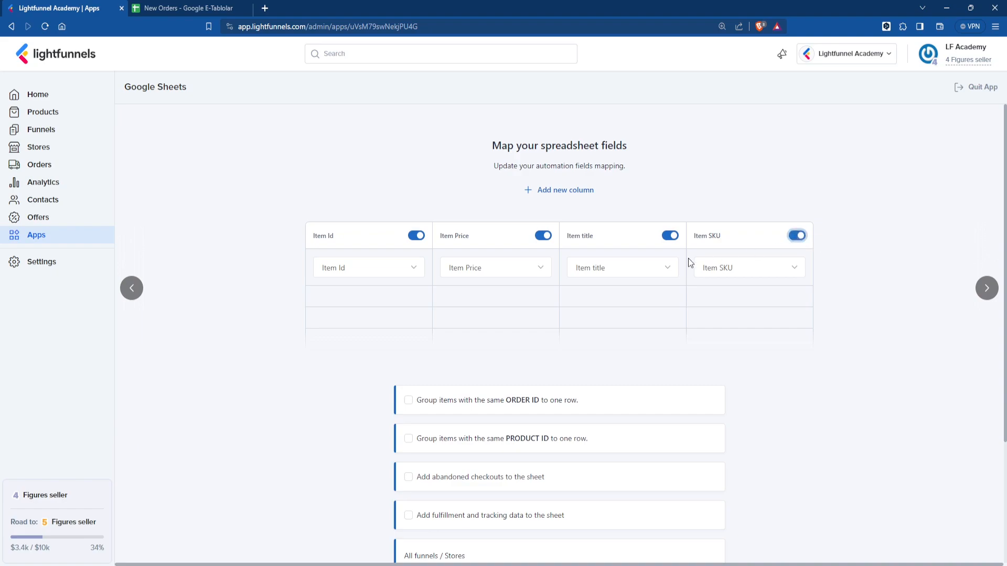
scroll(692, 367, "down", 3)
left_click(709, 422)
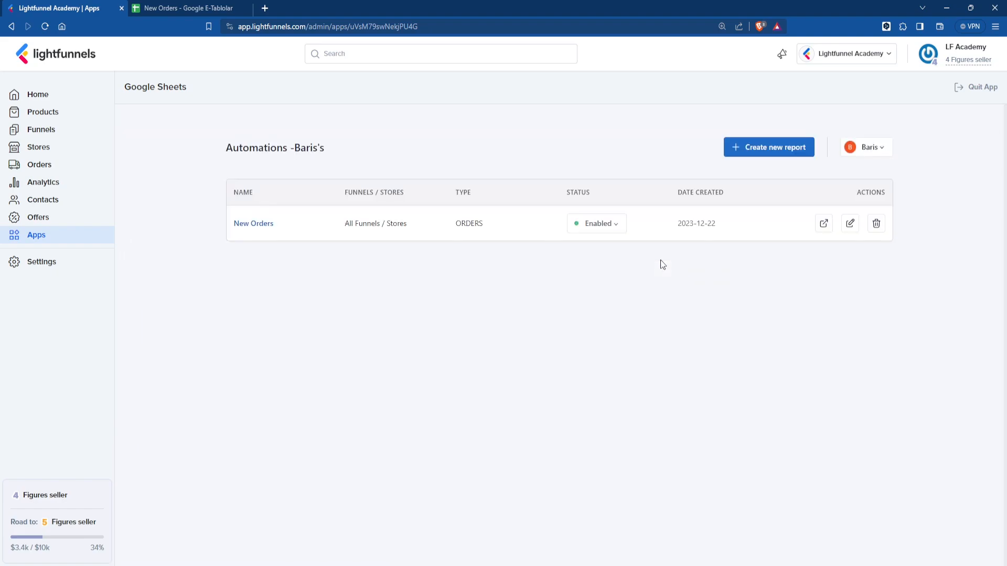
- Open the New Orders sheet and inspect the Item SKU values in cells D2–D5
left_click(824, 225)
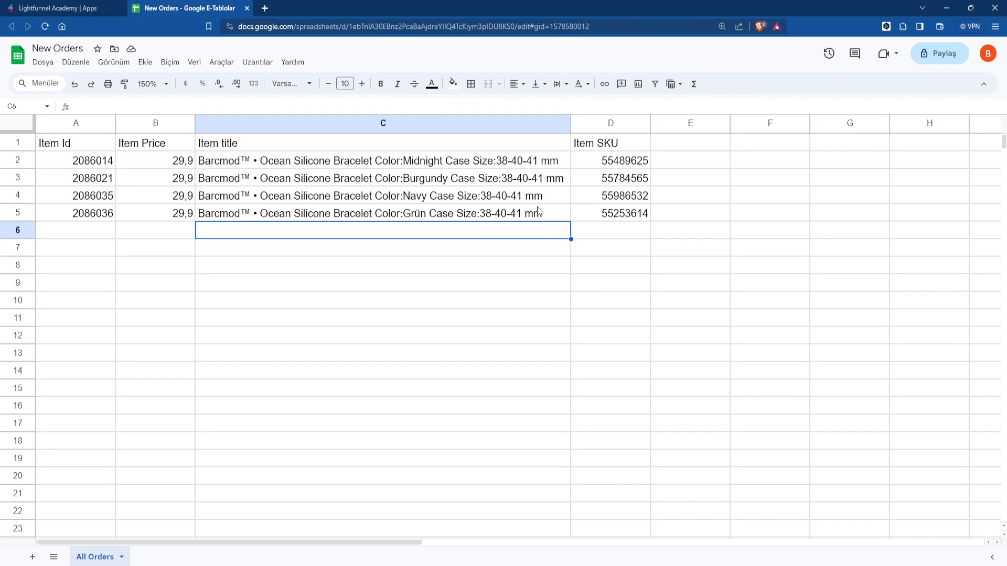
left_click(608, 210)
left_click(615, 161)
left_click(617, 178)
left_click(619, 196)
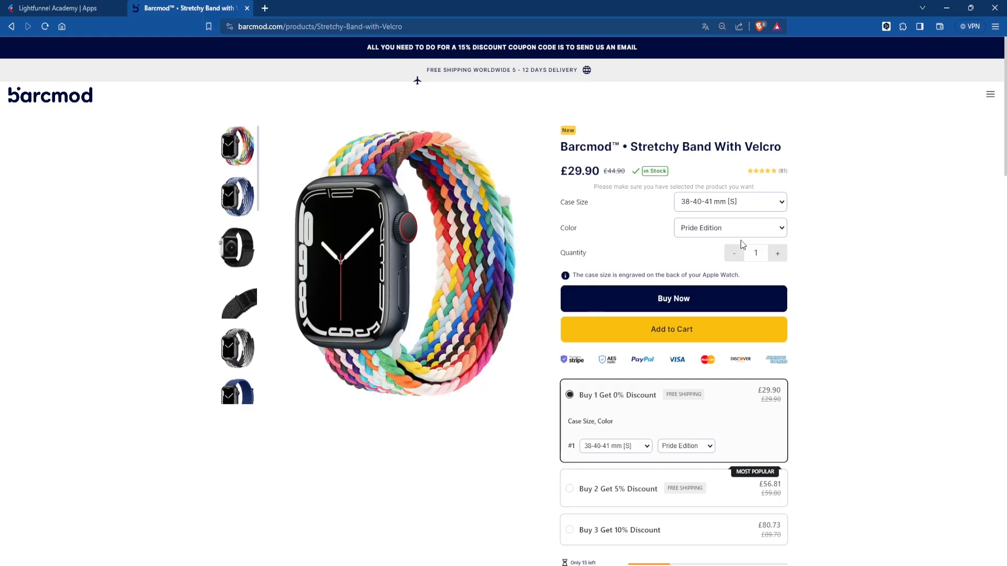
- Order four Stretchy Bands With Velcro plus a silicone strap, confirming the £236.21 total
left_click(779, 254)
left_click(673, 329)
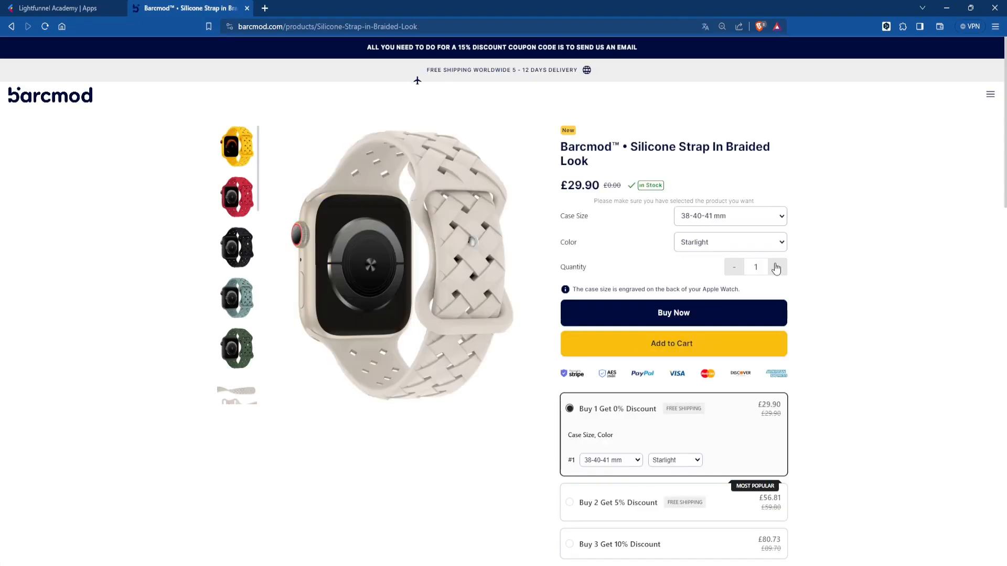
left_click(671, 344)
left_click(533, 257)
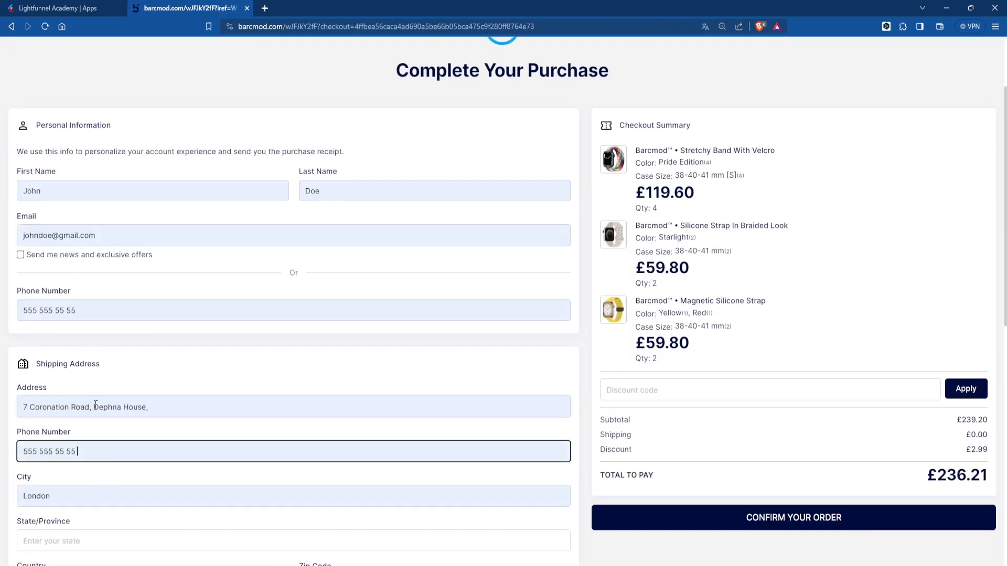
left_click(741, 429)
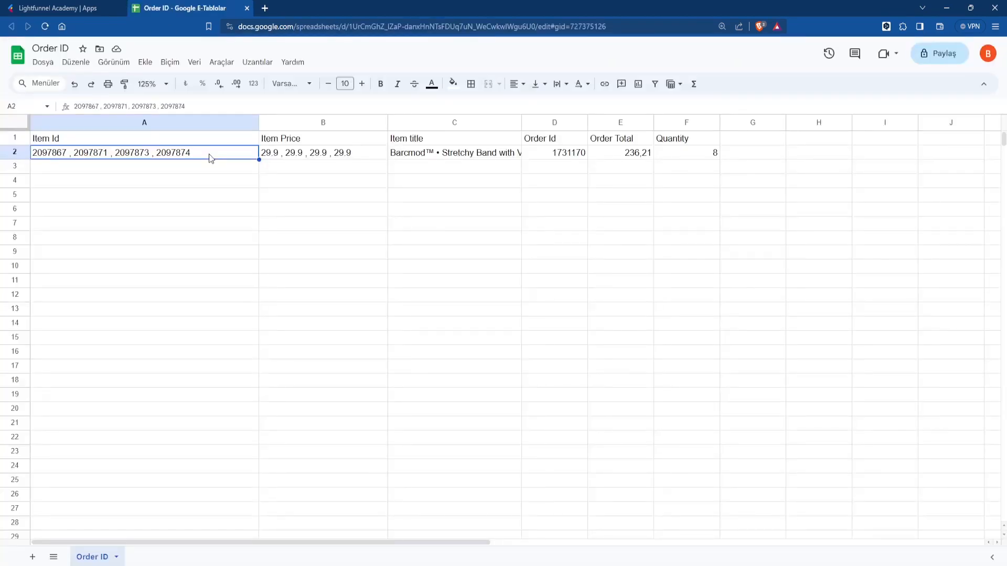
- Inspect cells D2 and A2 of the Order ID sheet: the order ID and combined item IDs
left_click(562, 155)
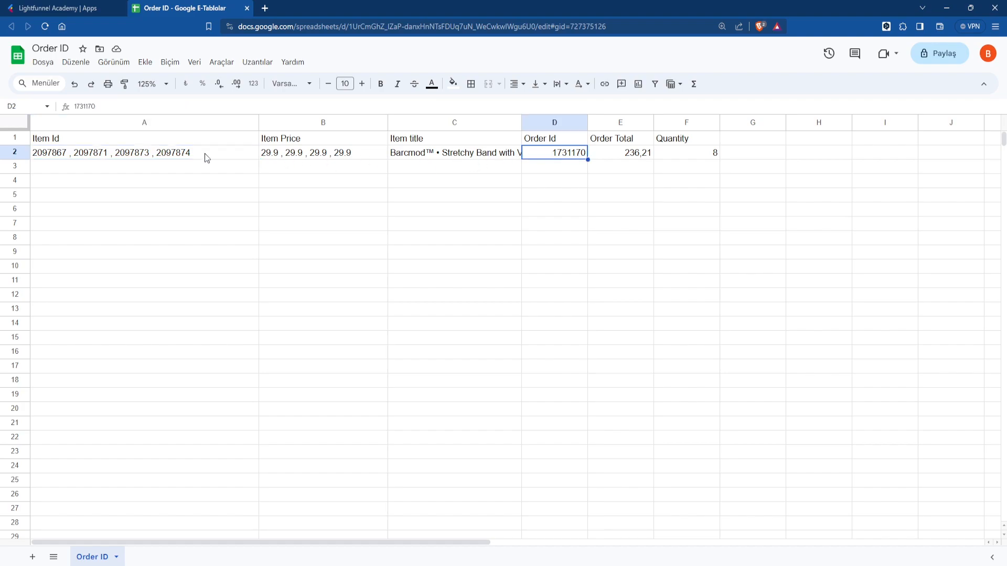
left_click(74, 156)
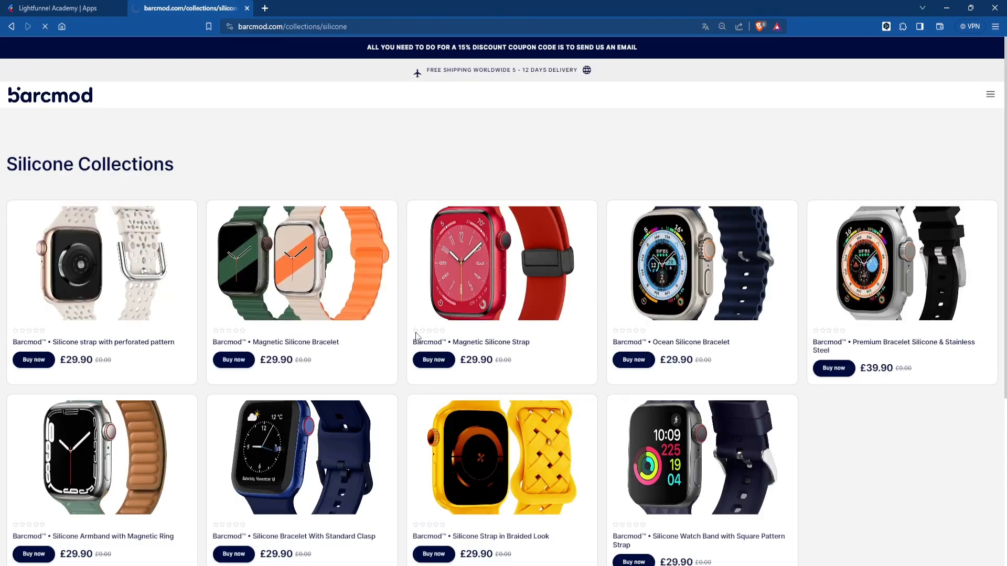
- Add the Magnetic Silicone Bracelet and three Brown + Silver Watch Band Genuine Leather Straps to the cart
left_click(233, 361)
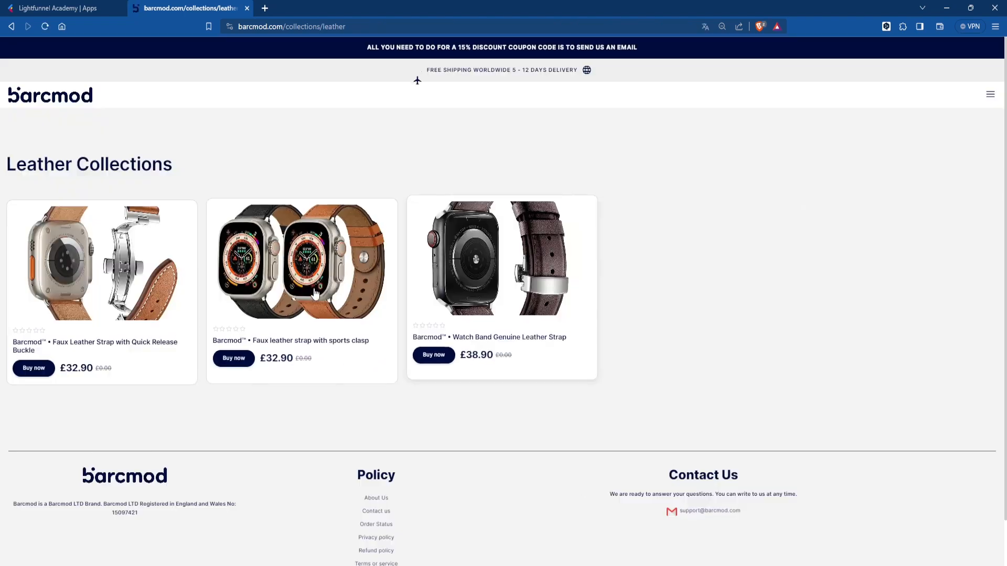
left_click(35, 366)
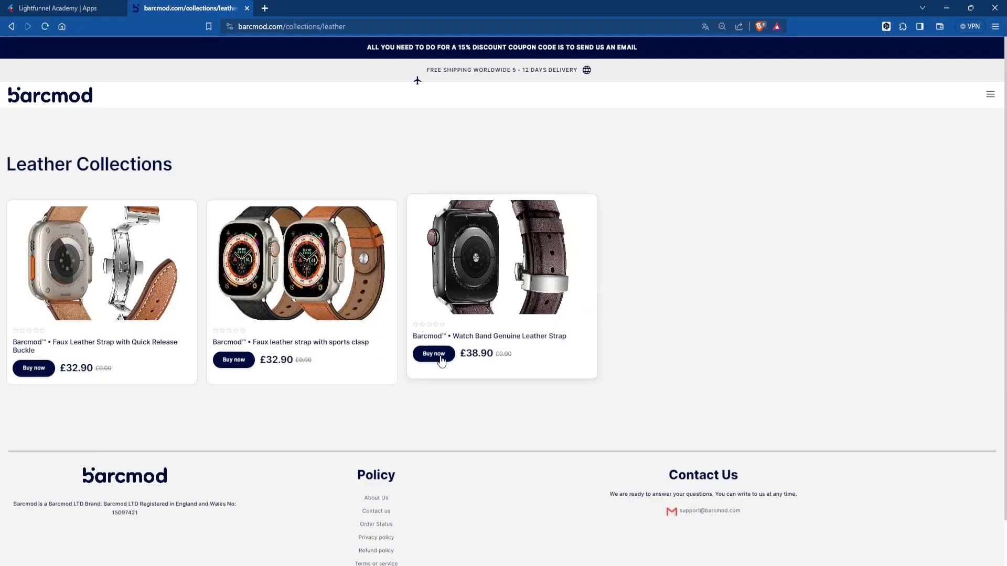
left_click(441, 360)
left_click(778, 268)
left_click(778, 269)
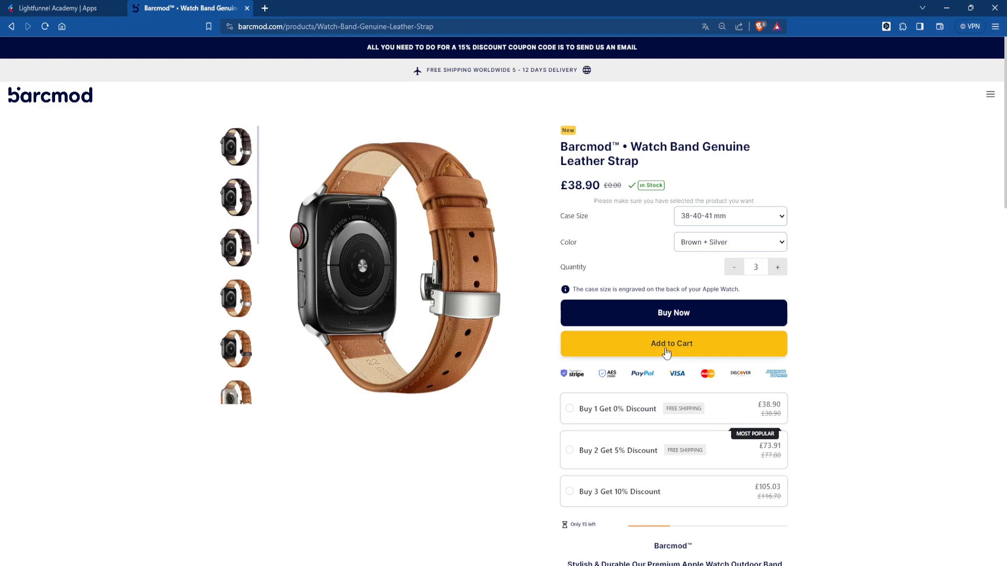
left_click(666, 350)
- Proceed to checkout and enter the buyer's first name, last name and e-mail
left_click(899, 505)
left_click(225, 303)
type("John")
left_click(367, 300)
type("Doe")
left_click(74, 340)
- Fill in the delivery address and state/province, then confirm the cash-on-delivery order
left_click(65, 347)
left_click(66, 376)
left_click(69, 480)
type("London")
scroll(764, 455, "down", 6)
left_click(764, 454)
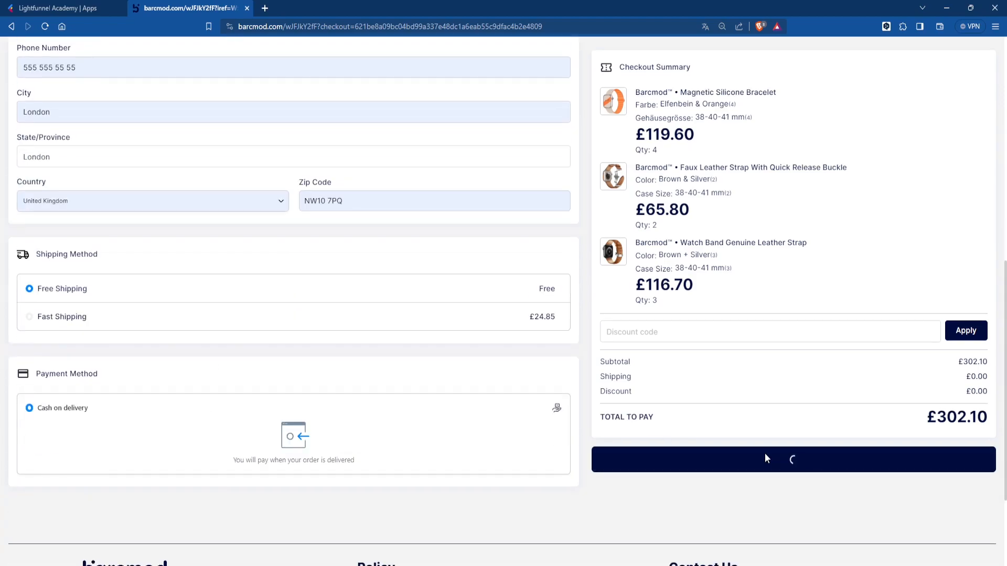
key("ctrl+shift+Tab")
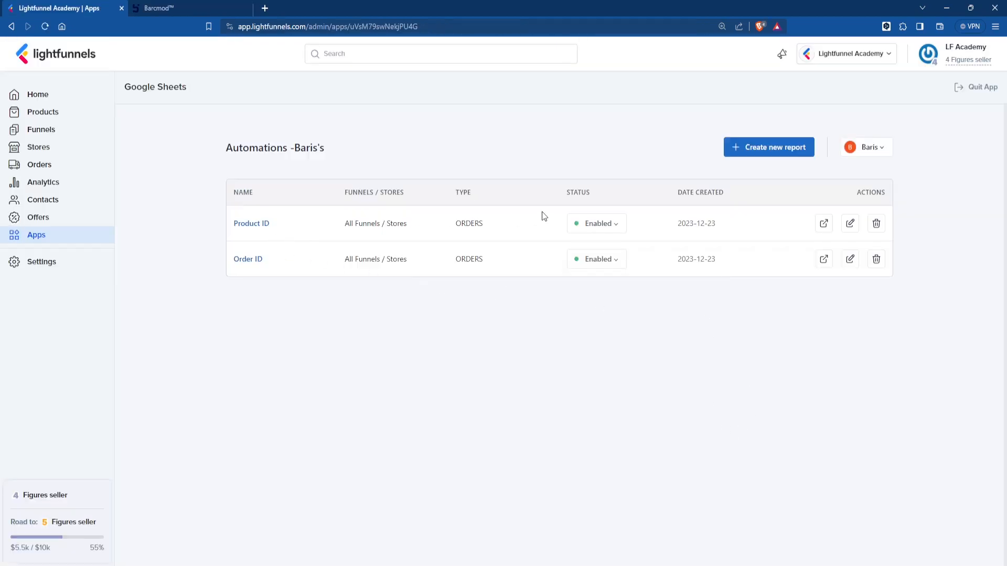
- Open the Product ID spreadsheet and select the three rows of order 1733564, then the two rows of order 1733572
left_click(824, 224)
left_click_drag(75, 155, 507, 178)
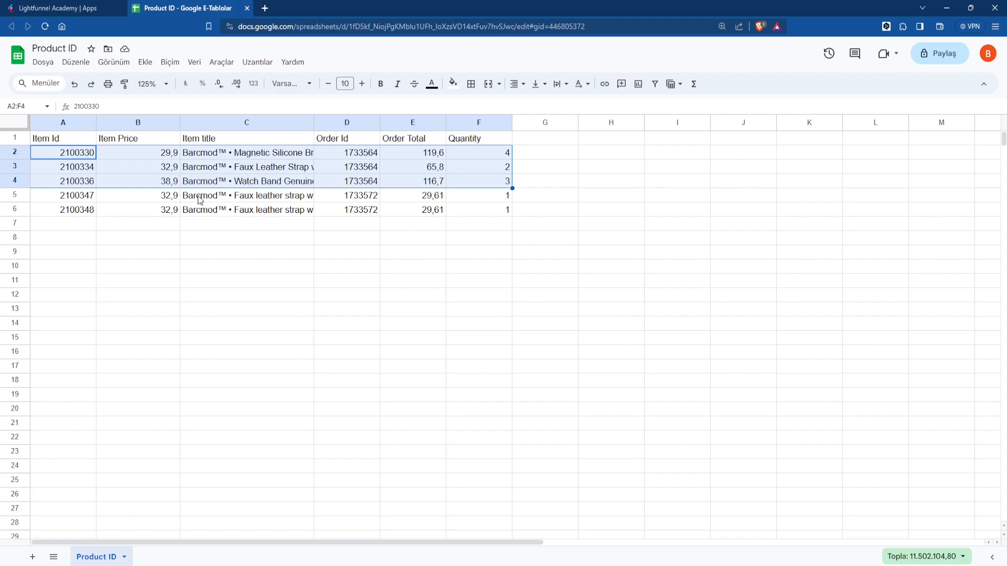
left_click_drag(72, 200, 517, 207)
left_click(433, 210)
left_click_drag(72, 200, 485, 210)
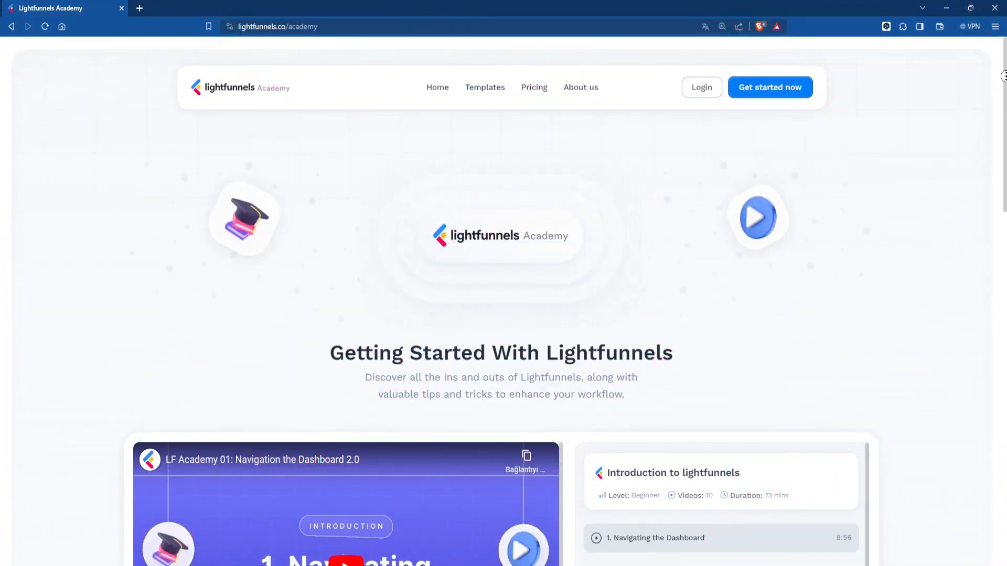
scroll(1005, 94, "down", 1)
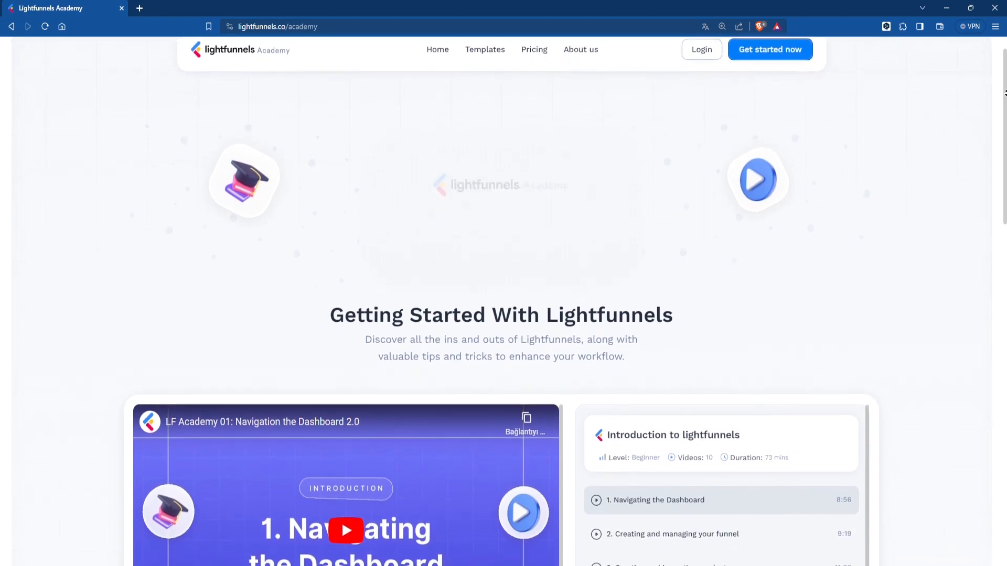
scroll(1005, 93, "down", 2)
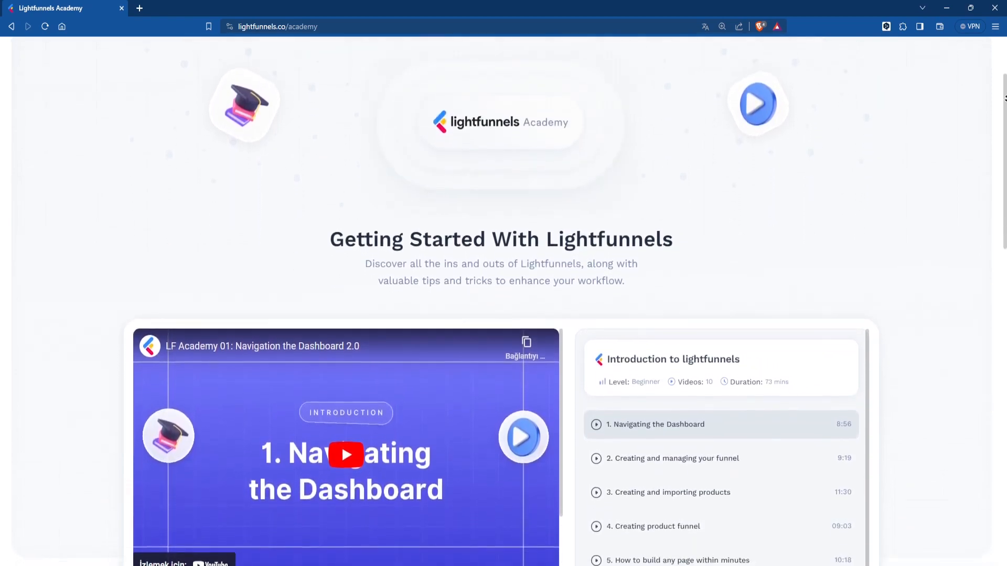
scroll(1005, 98, "down", 3)
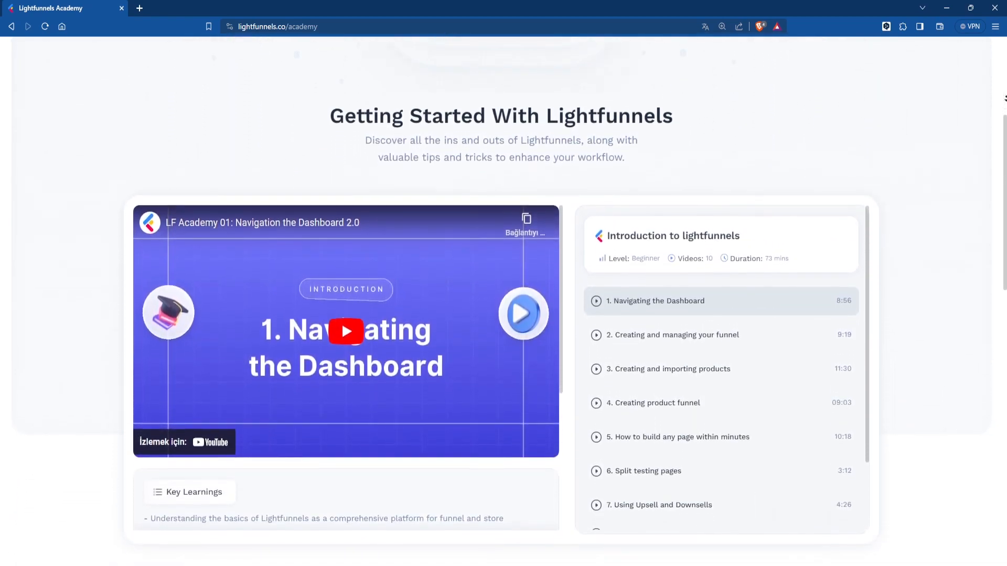
scroll(1005, 97, "down", 3)
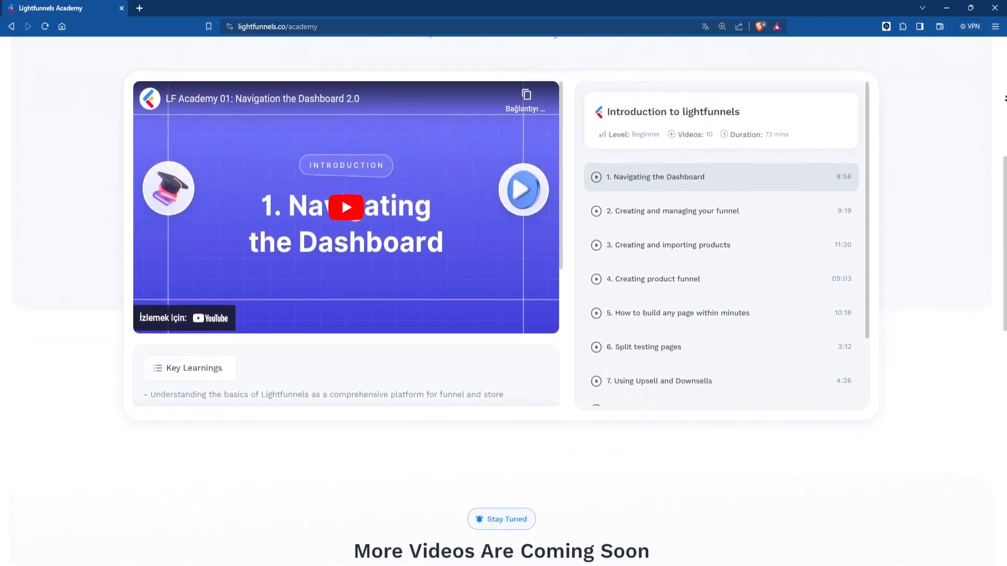
scroll(1006, 98, "down", 3)
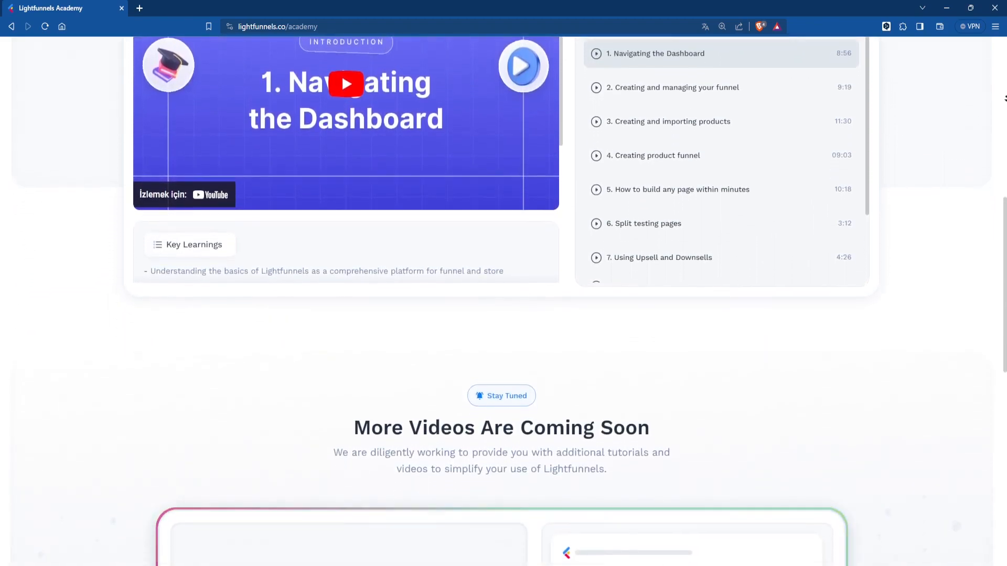
scroll(1005, 98, "down", 3)
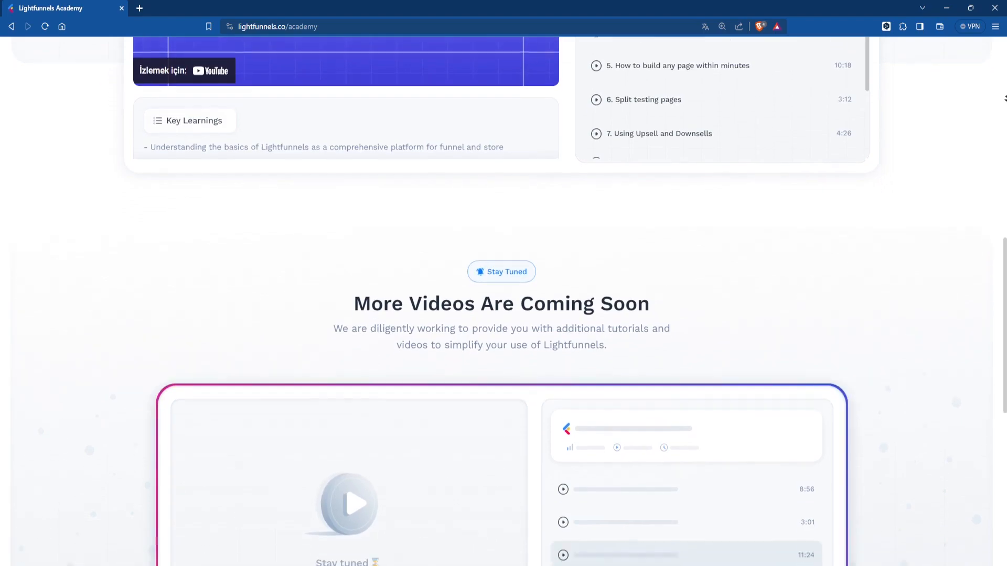
scroll(1005, 98, "down", 3)
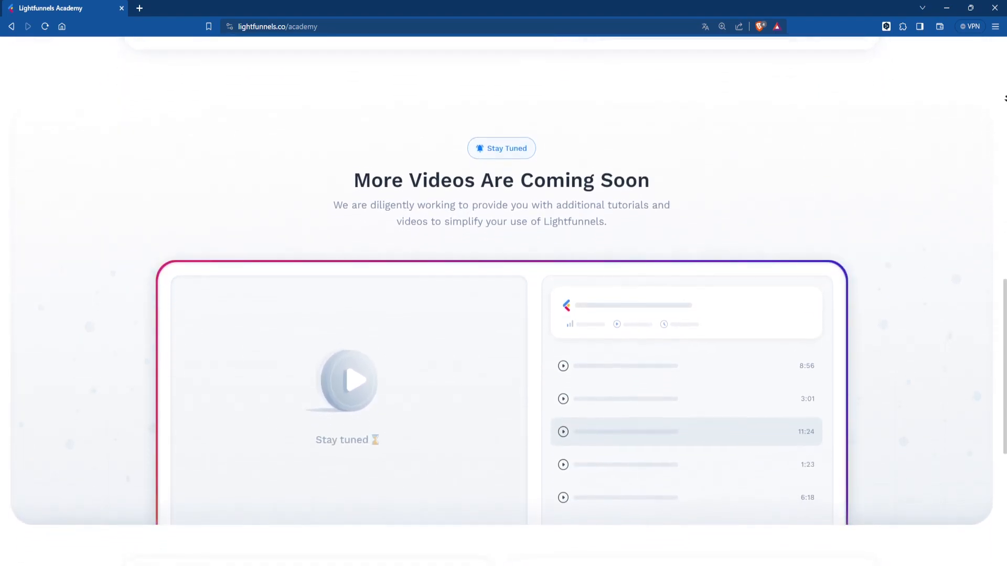
scroll(1005, 97, "down", 1)
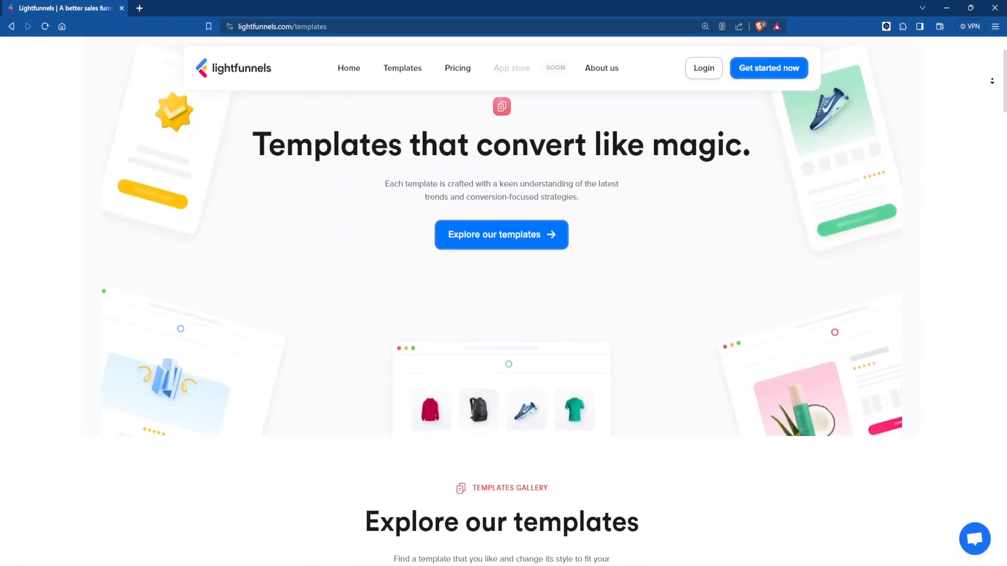
- Scroll the templates gallery and open the 14-day trial pricing page with Newbie, Standard and COD plans
scroll(992, 80, "down", 2)
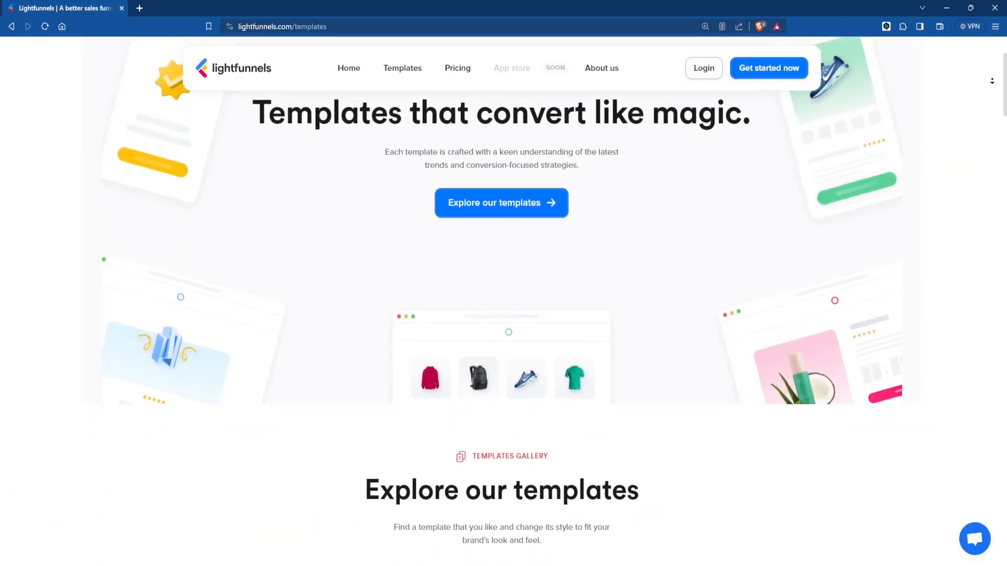
scroll(992, 81, "down", 3)
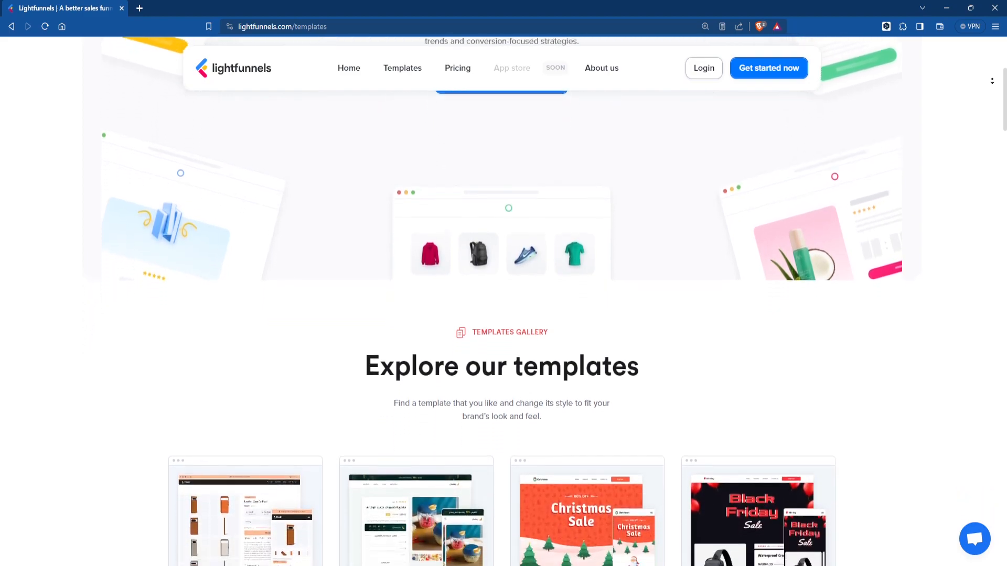
scroll(992, 81, "down", 3)
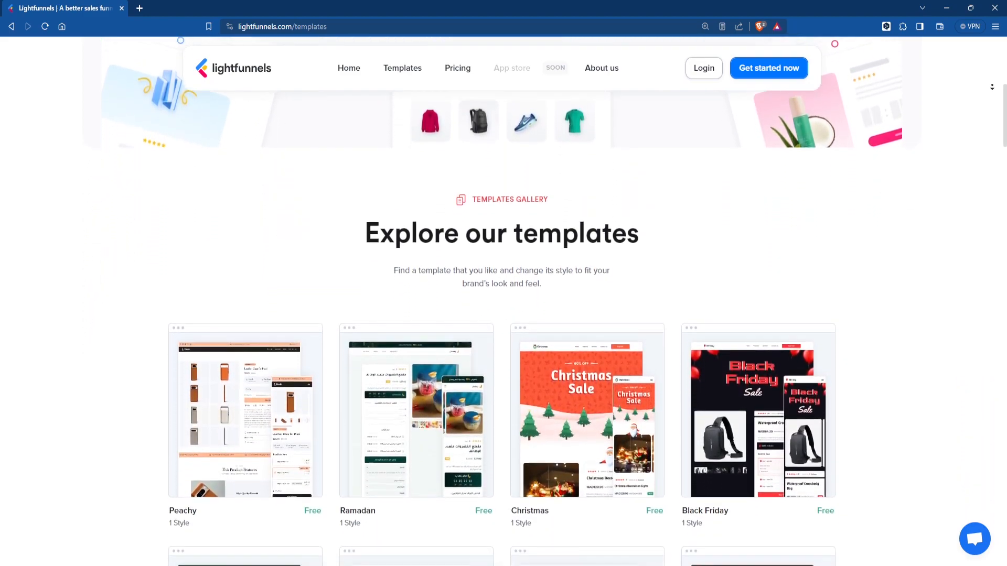
scroll(991, 87, "down", 3)
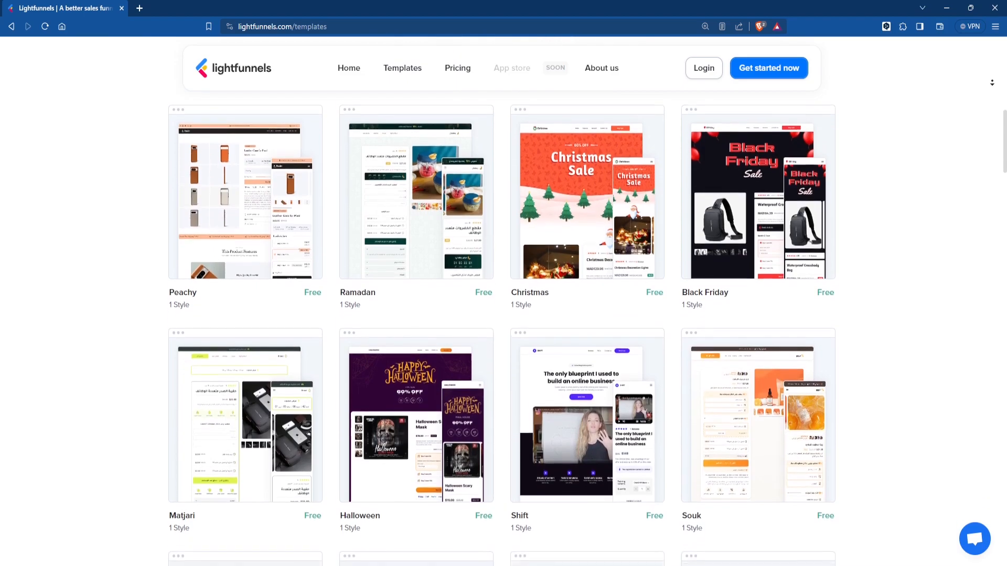
scroll(992, 83, "down", 1)
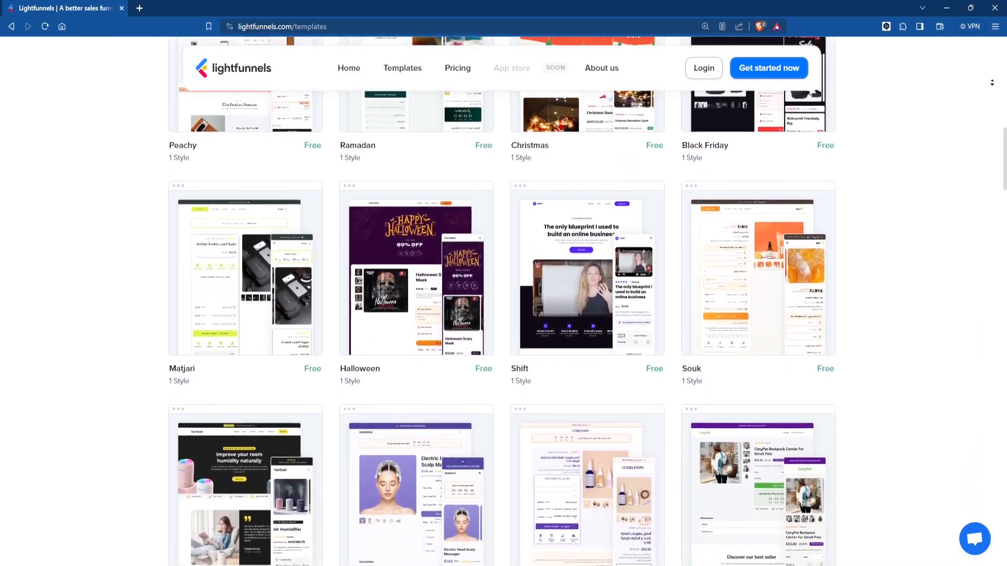
scroll(992, 82, "down", 3)
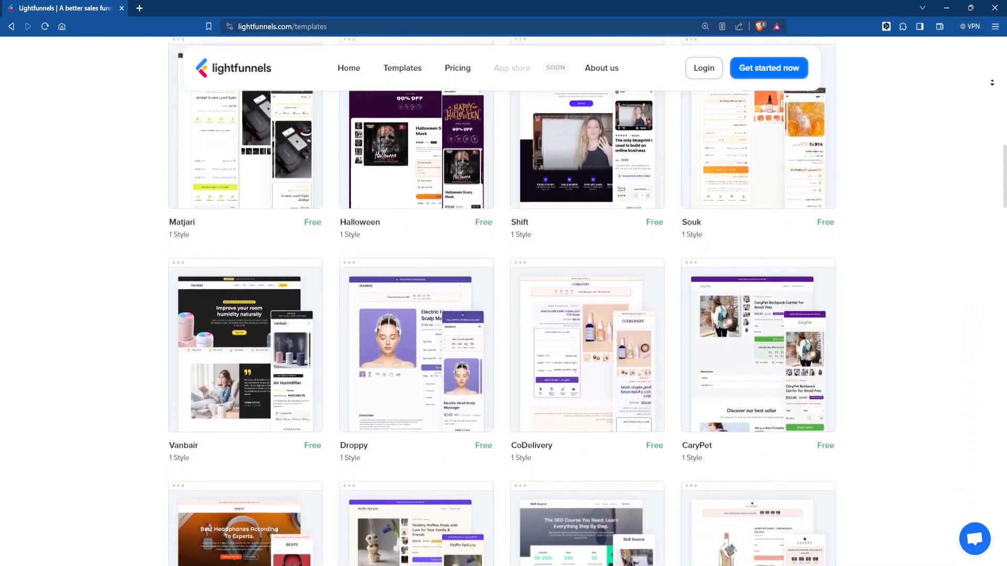
scroll(991, 82, "down", 1)
scroll(992, 83, "down", 2)
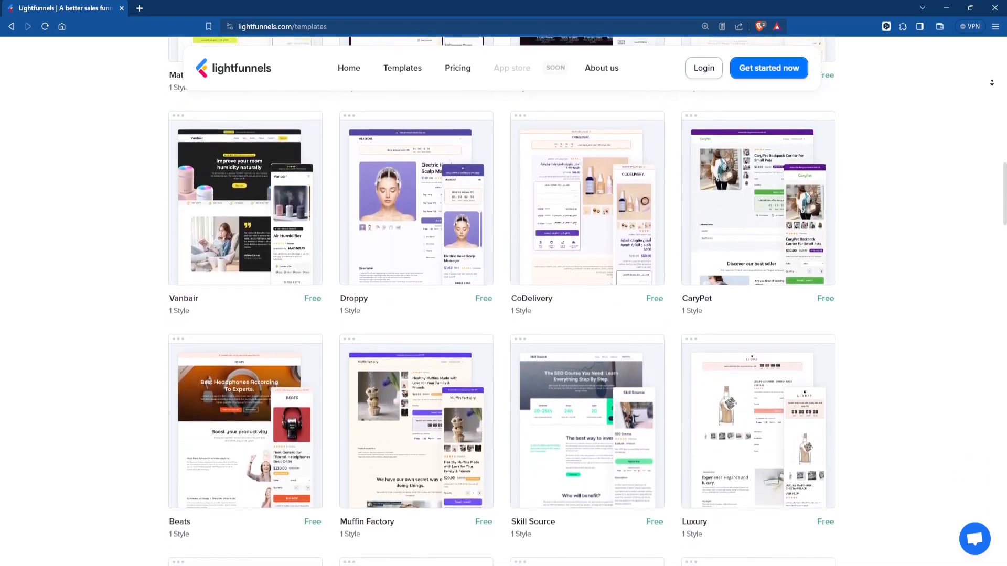
scroll(992, 83, "down", 3)
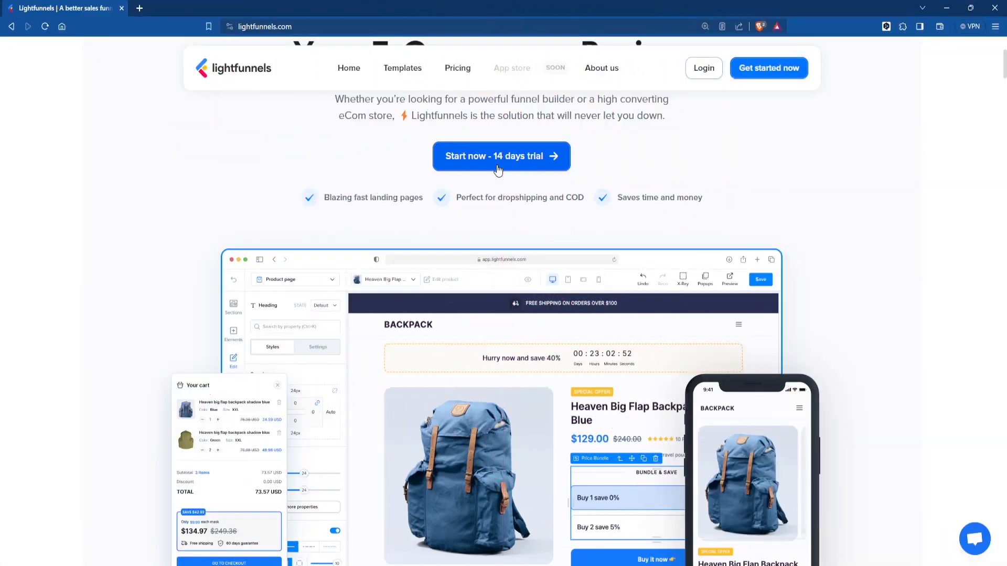
left_click(497, 168)
scroll(498, 169, "down", 2)
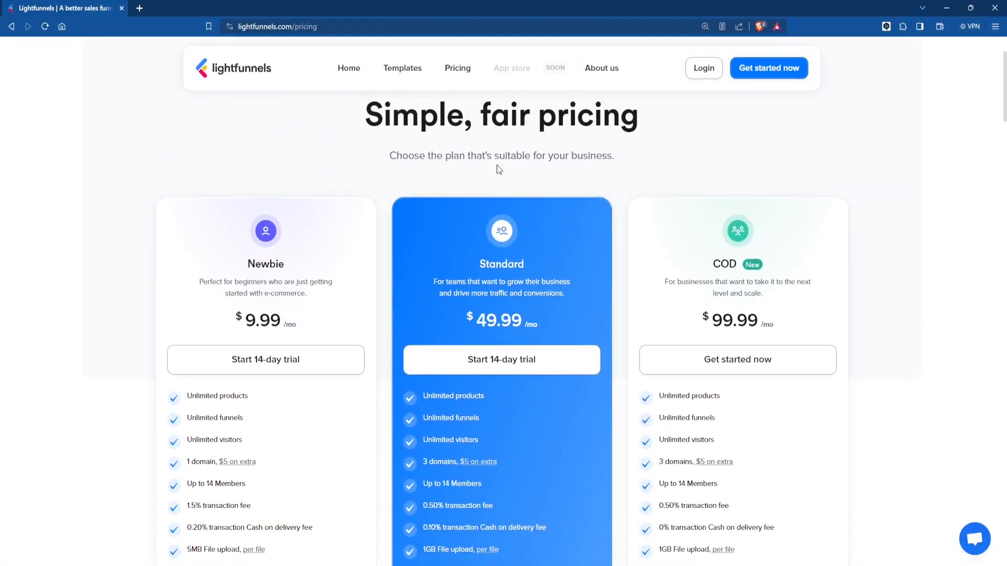